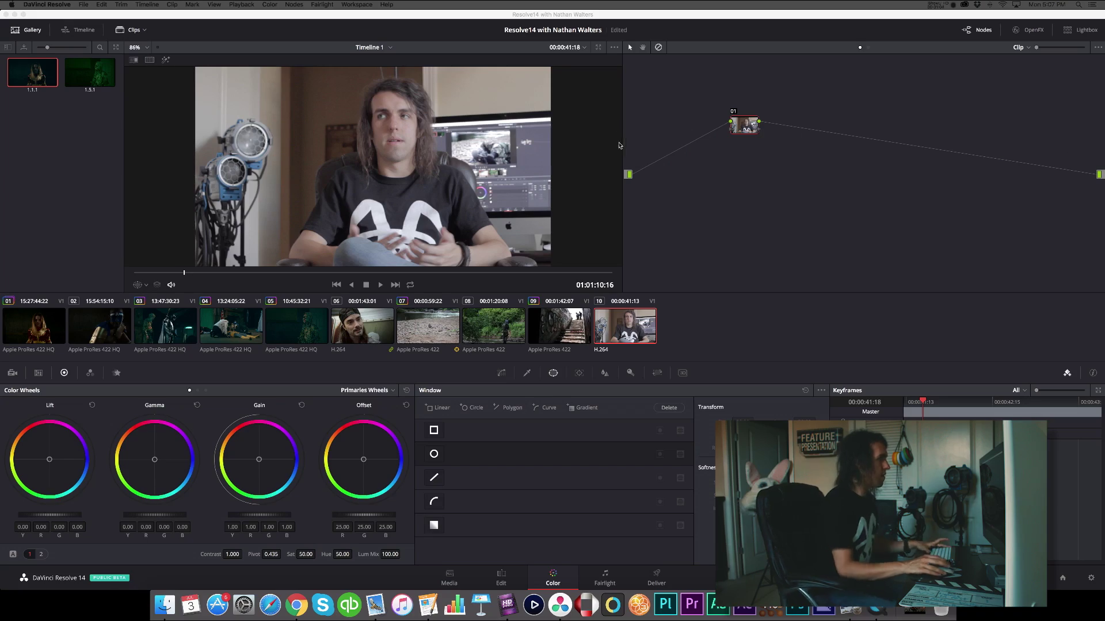
Drag node 01 further left in clip 10's node graph.
left_click_drag(743, 125, 660, 124)
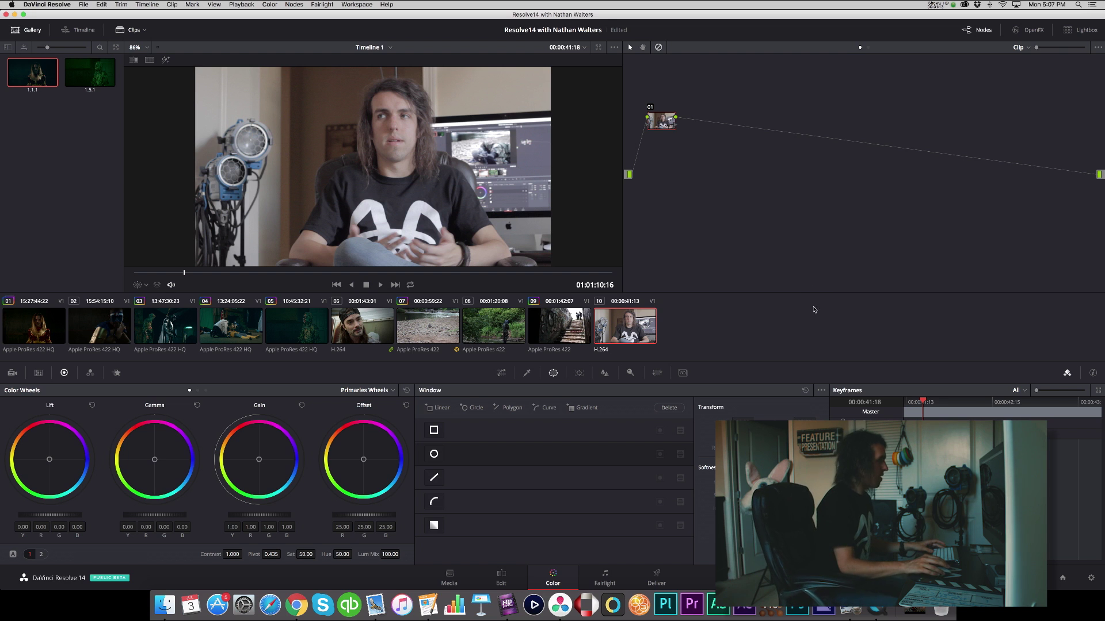
Add serial node 02 after node 01 with Alt+S and place it up and right.
left_click(925, 404)
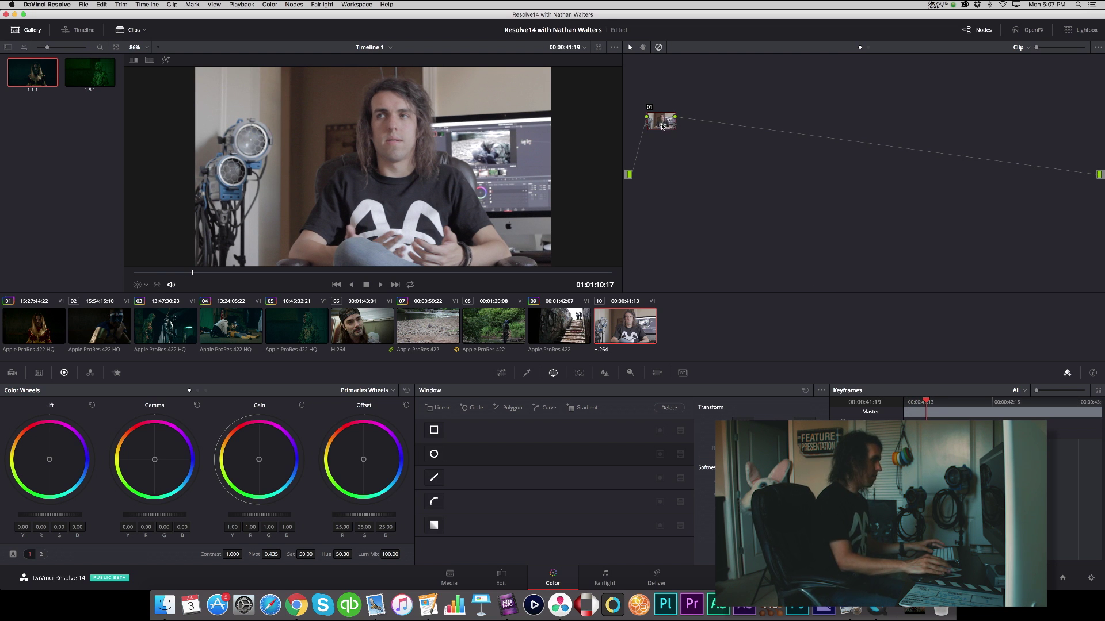
left_click_drag(662, 126, 658, 128)
key("alt+s")
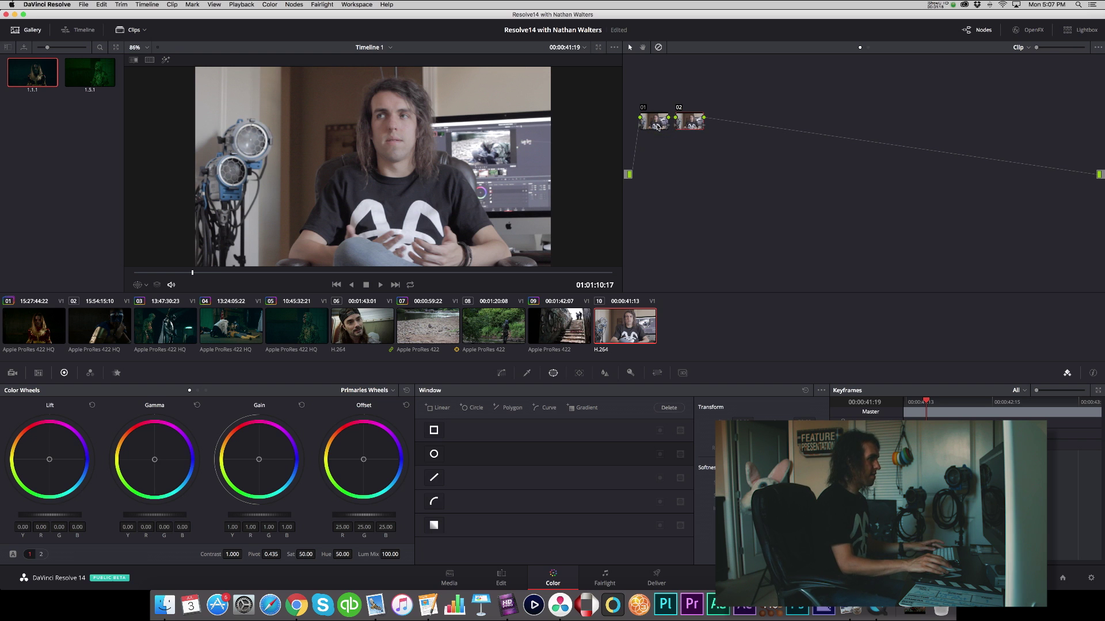
left_click_drag(684, 121, 696, 114)
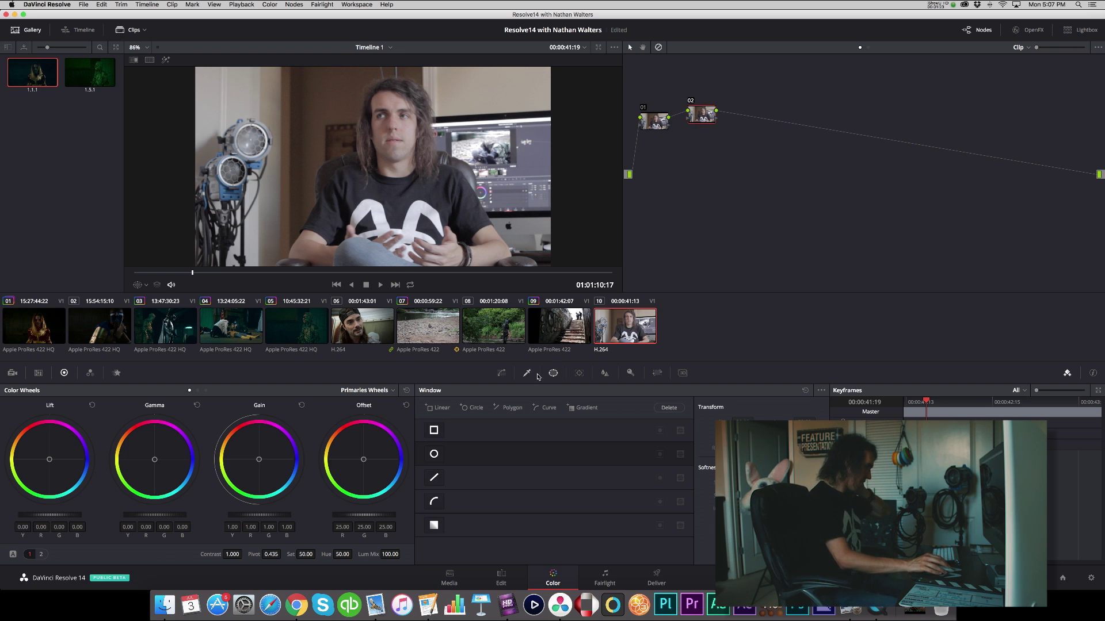
left_click(502, 374)
left_click(553, 373)
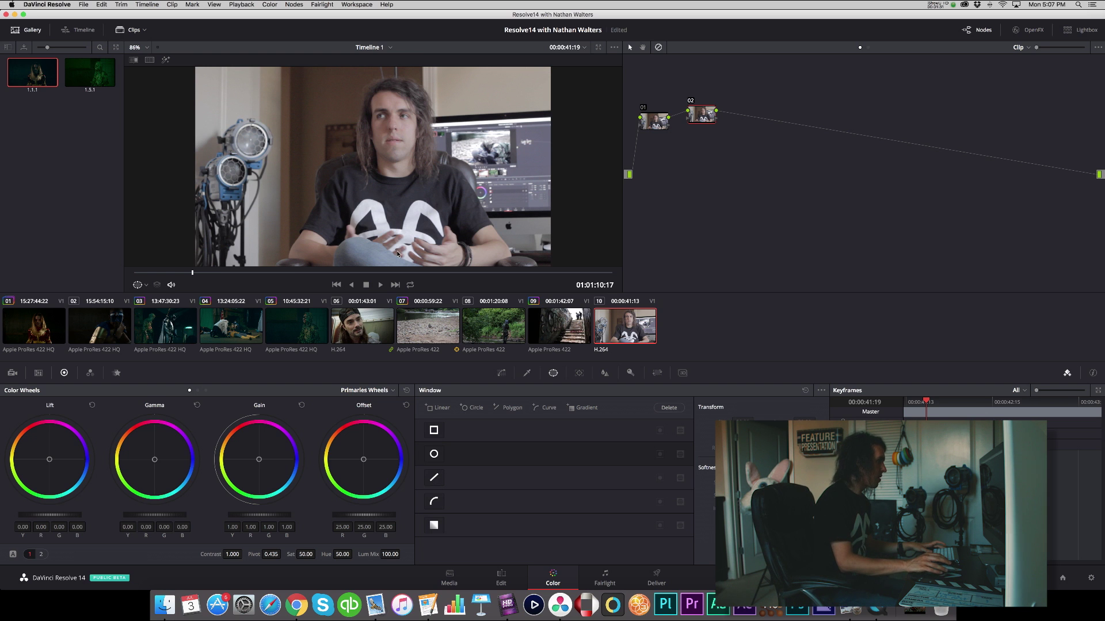
Give node 01 Lift -0.02, Gain 1.04 and Saturation 58.80, then select node 02.
left_click(653, 127)
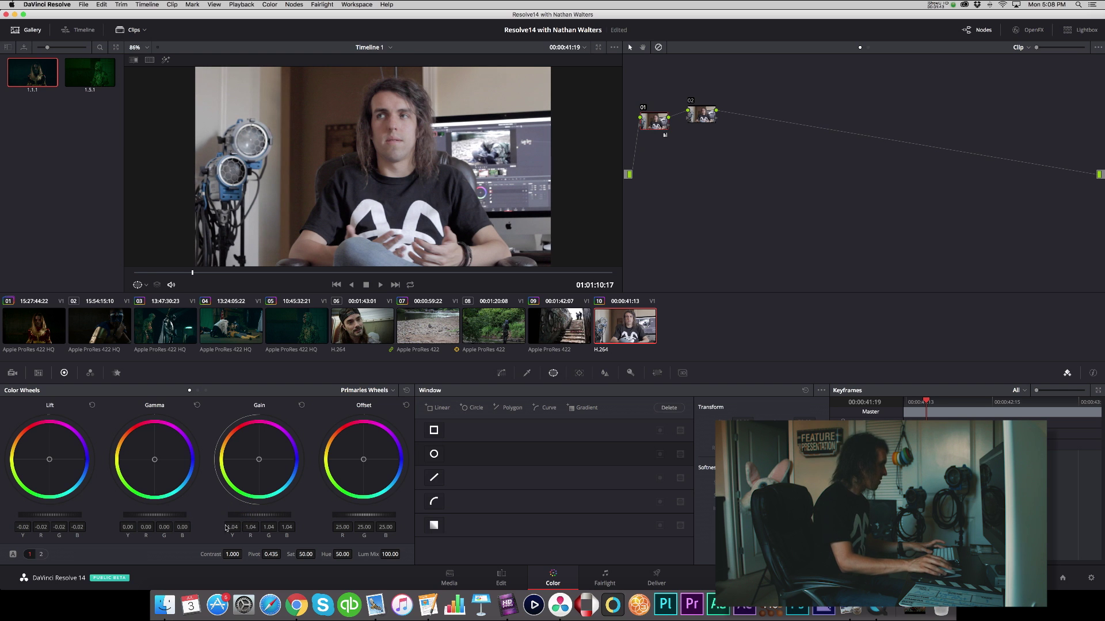
left_click_drag(318, 553, 317, 554)
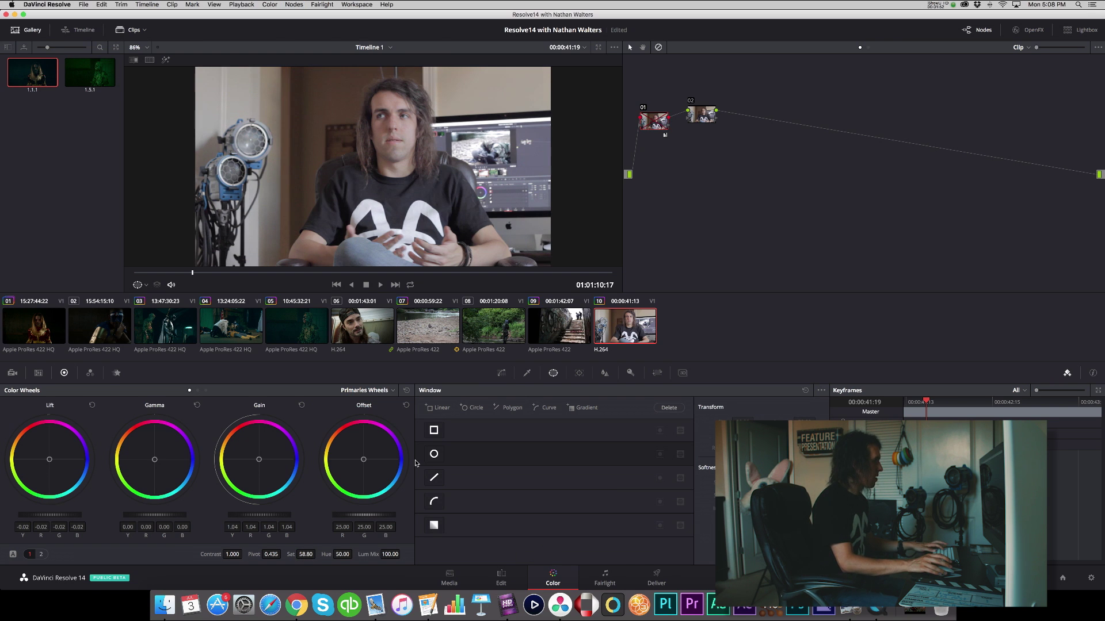
left_click(695, 112)
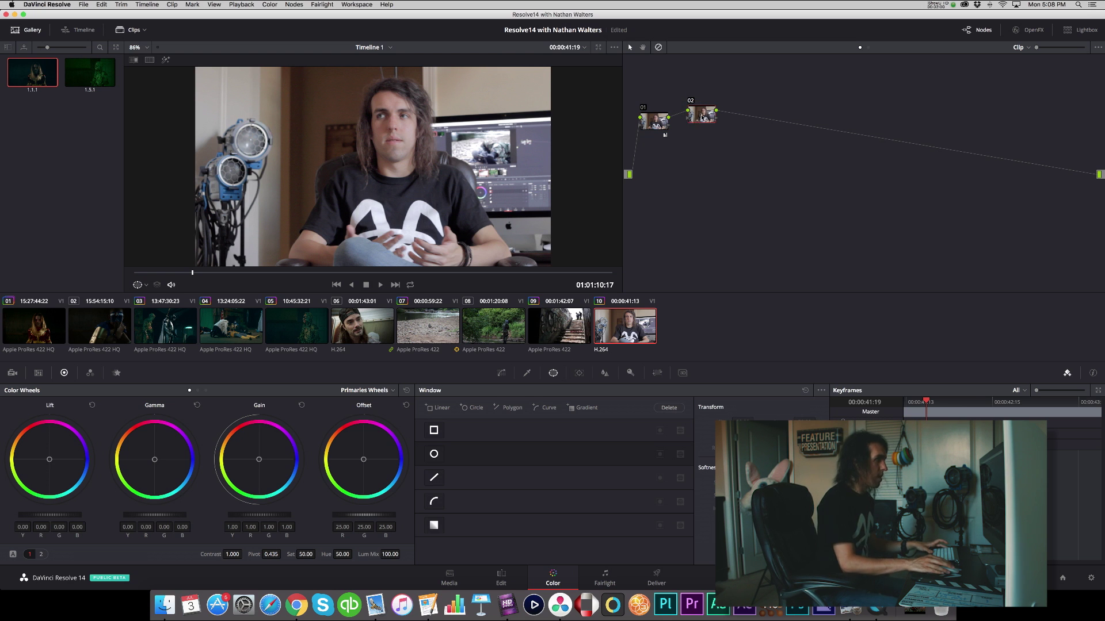
left_click_drag(701, 118, 711, 120)
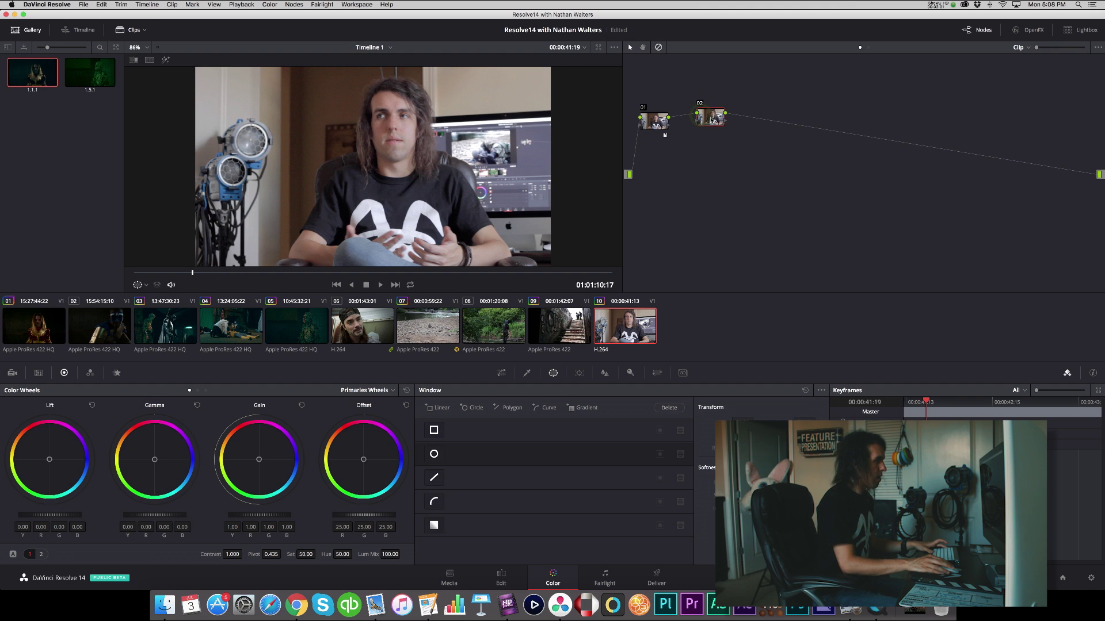
Add a Gradient window to node 02 and rotate it to fall off across the frame.
left_click(435, 517)
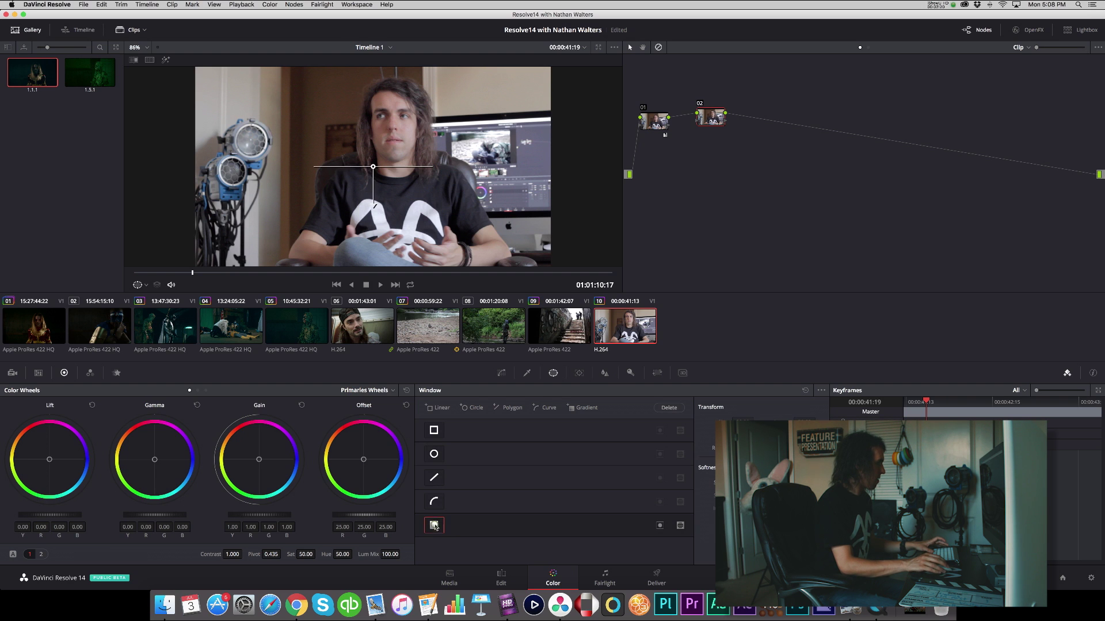
left_click_drag(393, 201, 213, 168)
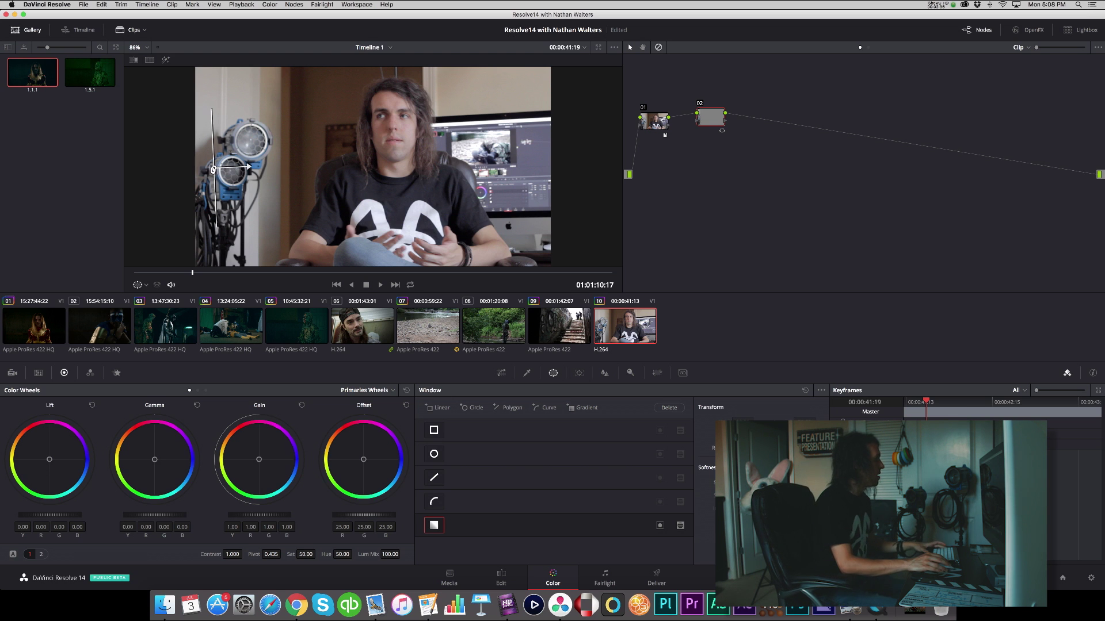
left_click_drag(214, 171, 305, 165)
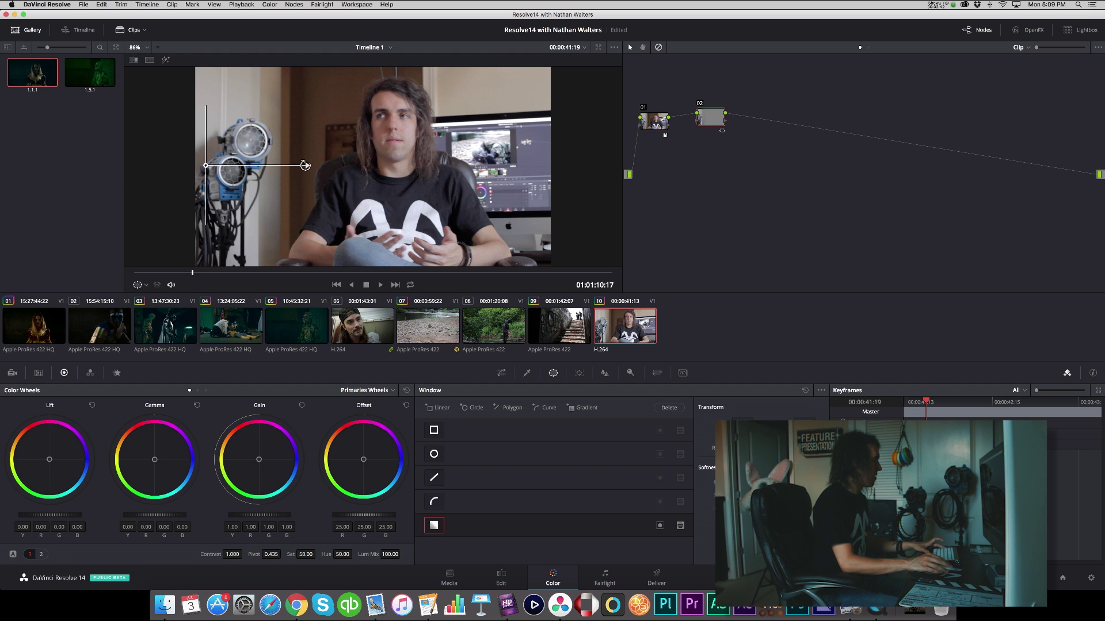
left_click_drag(210, 169, 218, 169)
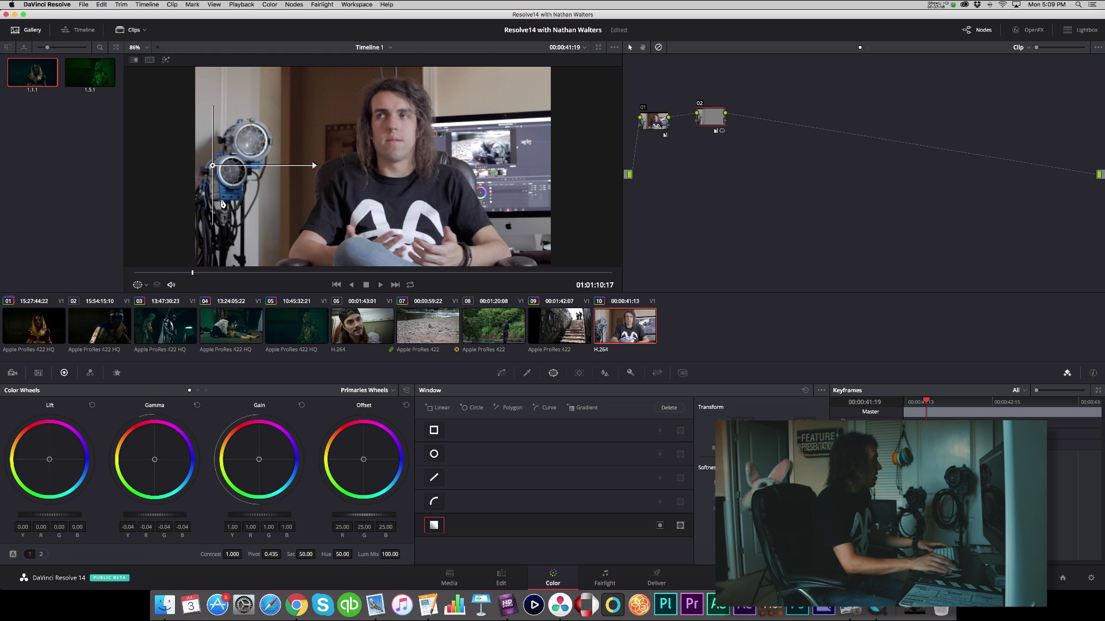
Fine-tune the gradient's position, tilt and falloff over the left side of the shot.
left_click_drag(215, 171, 219, 173)
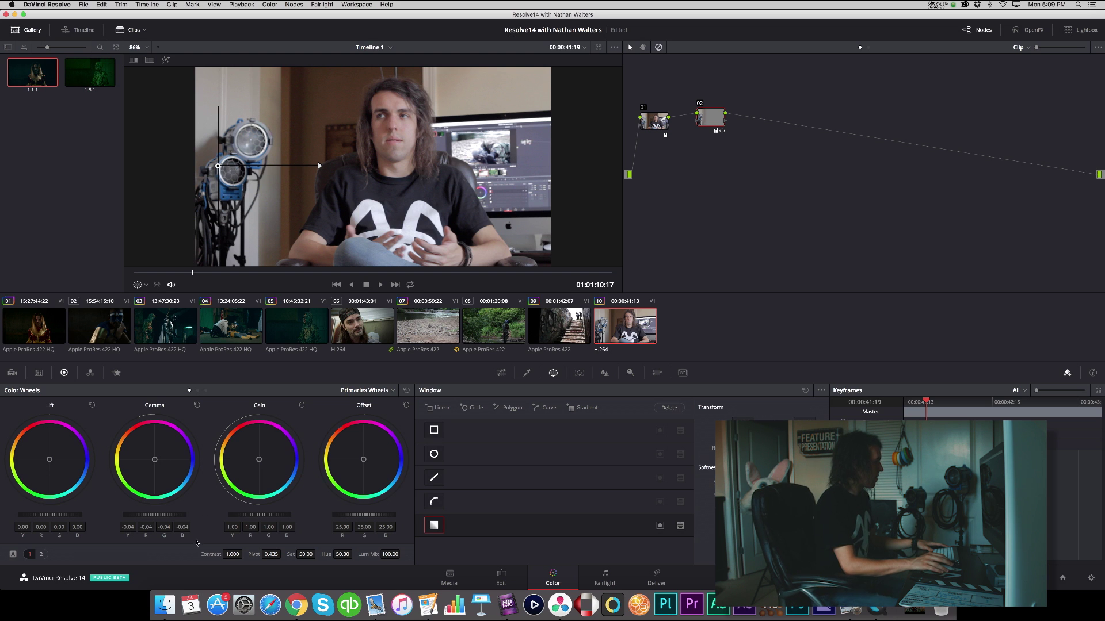
left_click_drag(319, 169, 322, 166)
left_click_drag(219, 168, 230, 163)
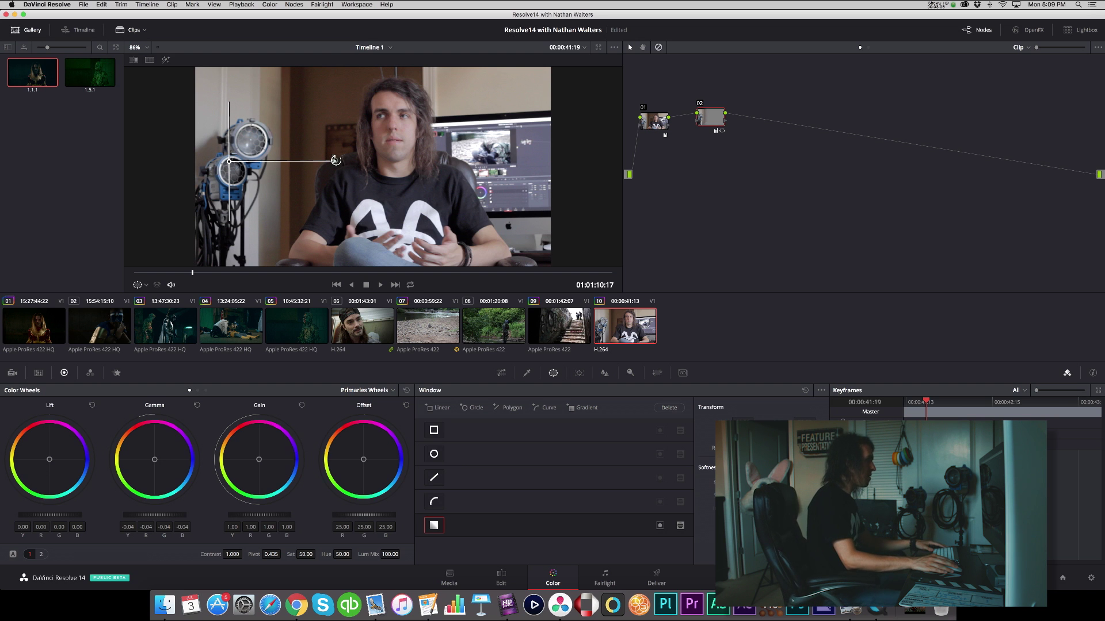
left_click_drag(336, 160, 331, 160)
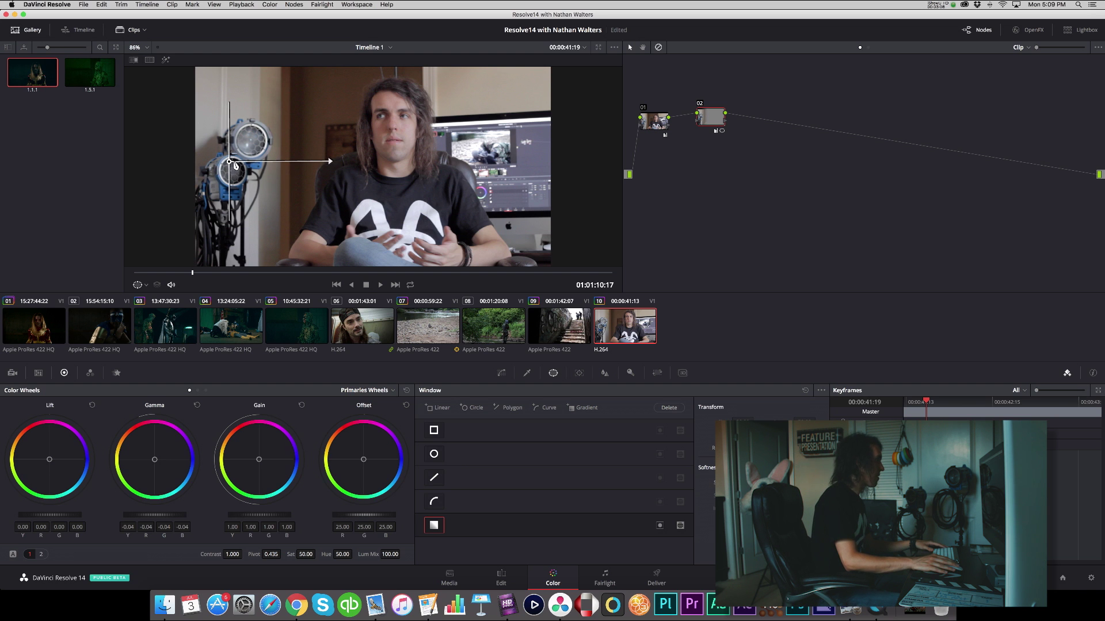
left_click_drag(230, 165, 260, 166)
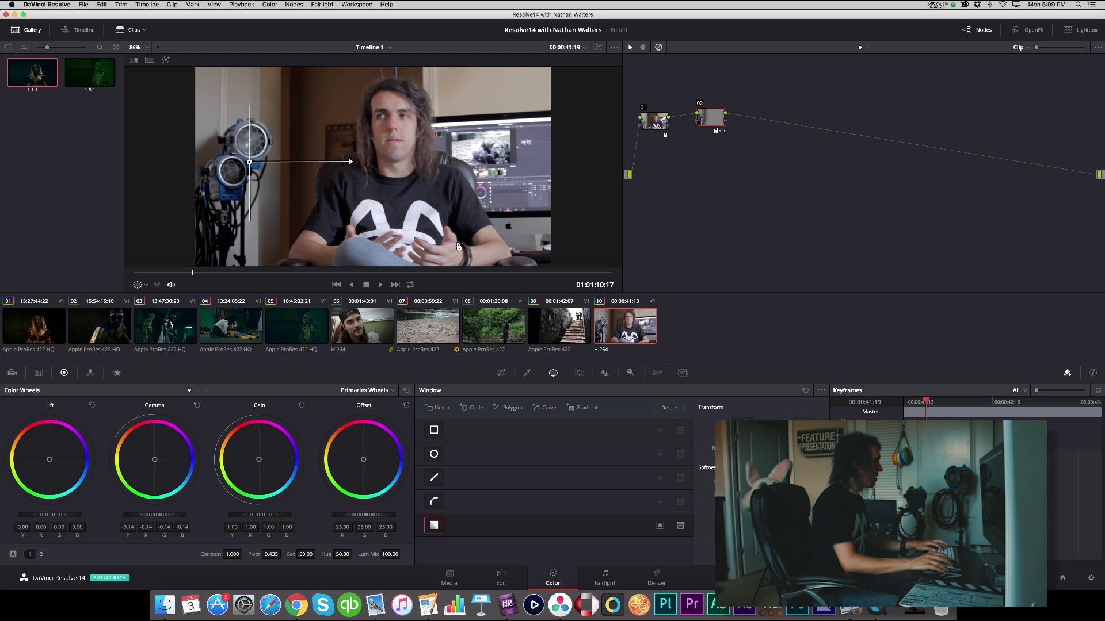
left_click(143, 287)
left_click(148, 303)
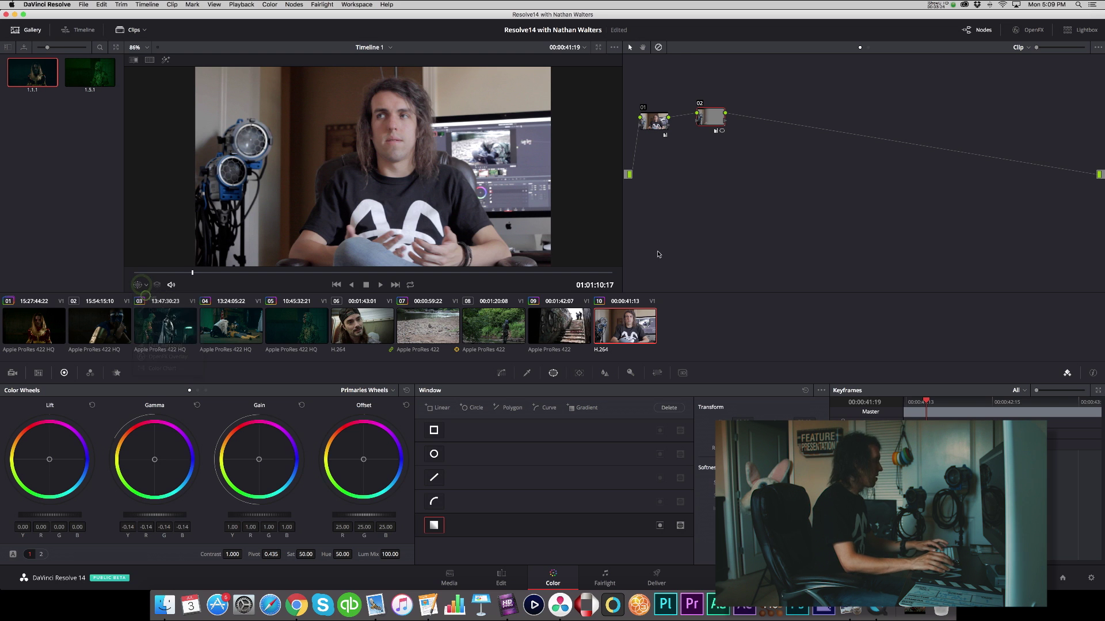
key("super+d")
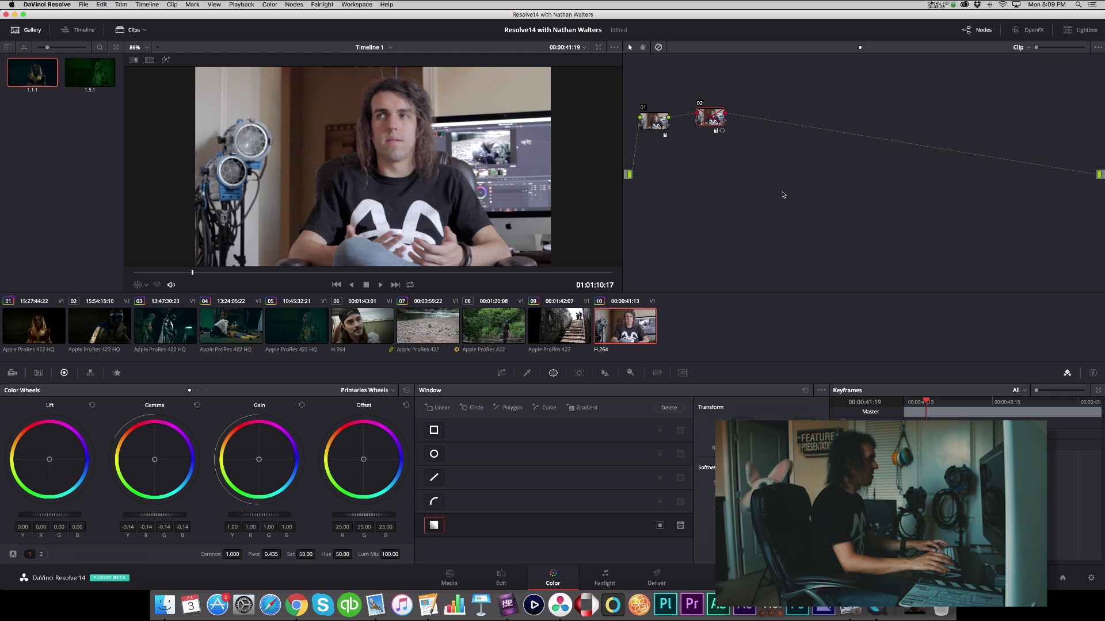
key("super+d")
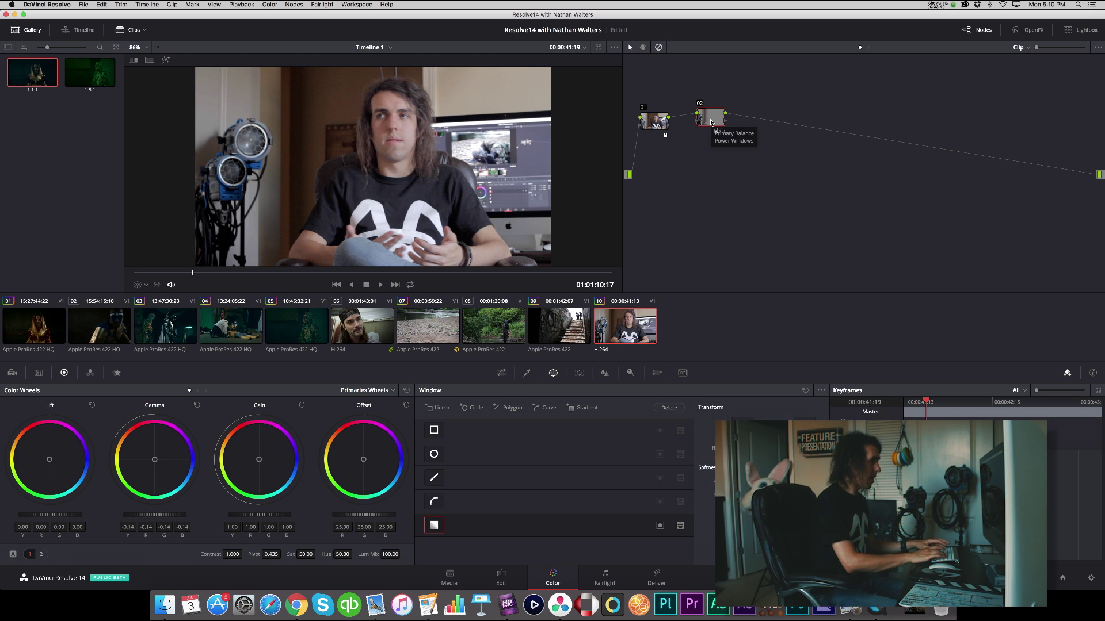
key("alt+p")
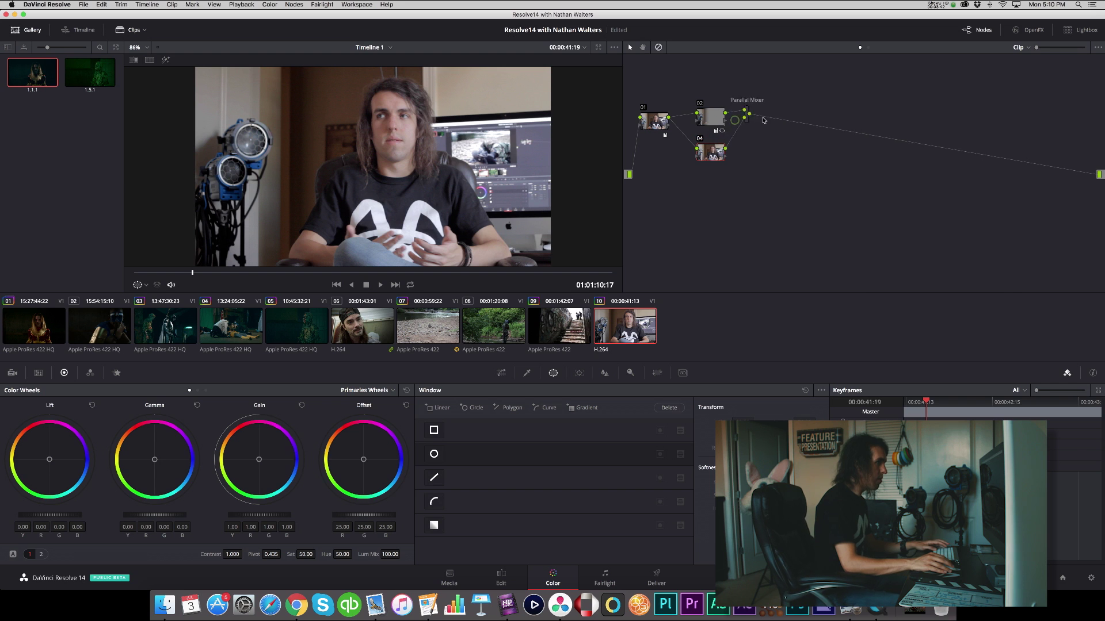
Tidy the node 04 layout and switch its window from Polygon to Curve.
left_click_drag(763, 120, 765, 117)
left_click_drag(712, 153, 694, 161)
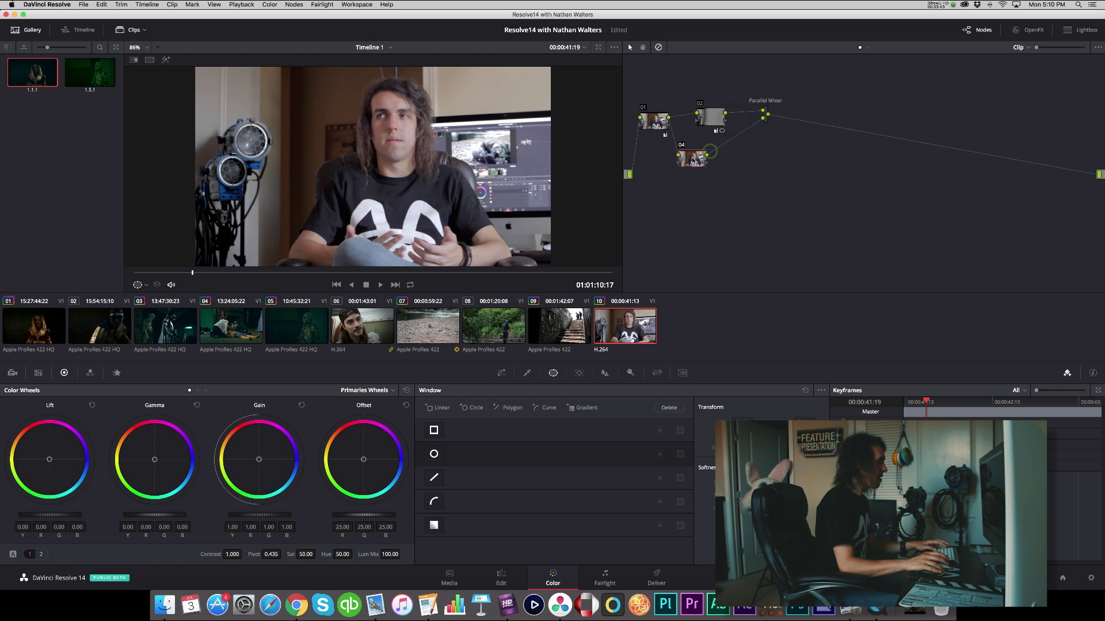
left_click(435, 481)
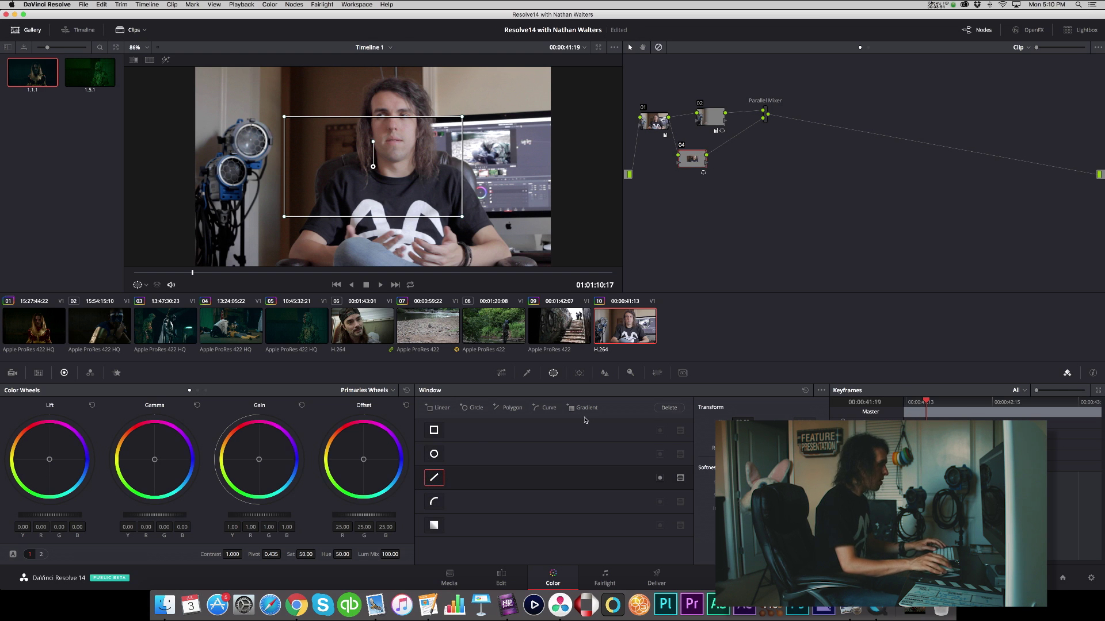
left_click(435, 480)
left_click(434, 502)
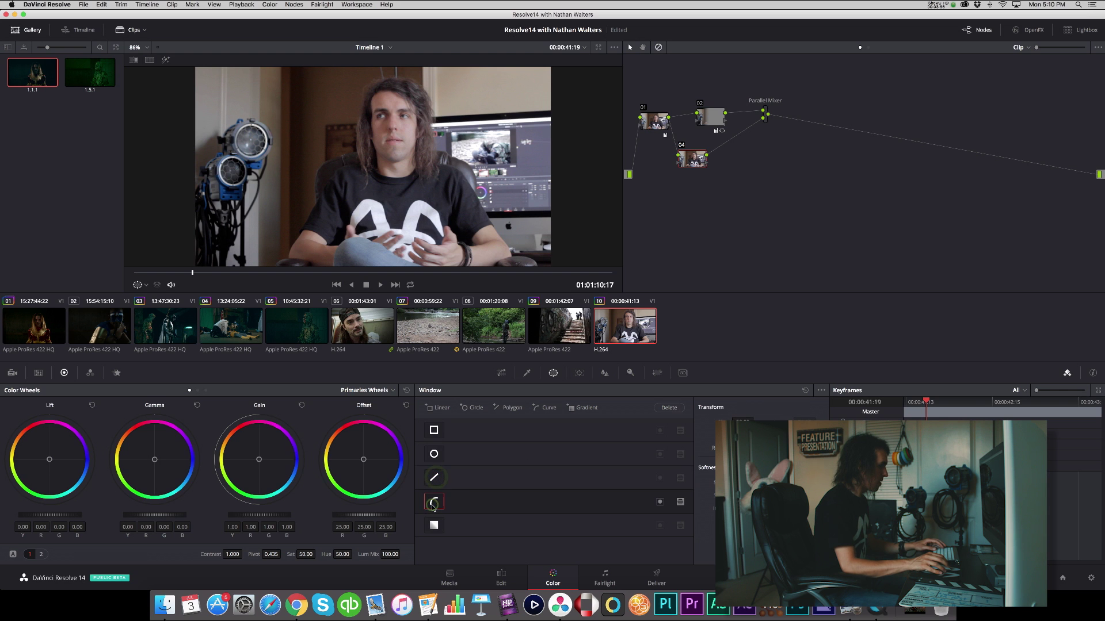
scroll(473, 82, "down", 3)
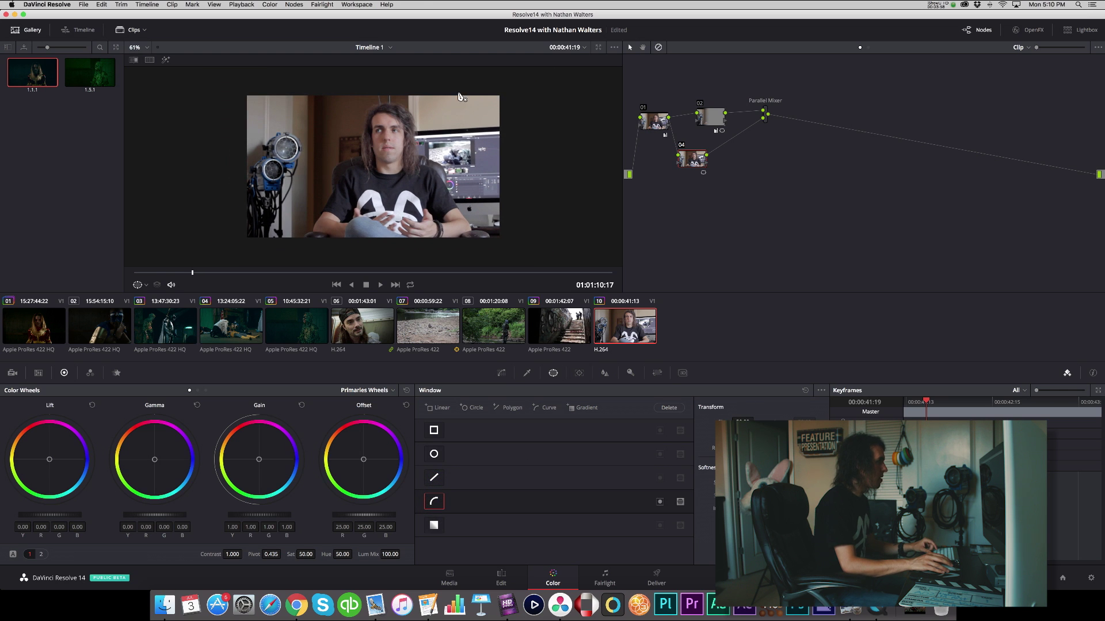
Draw a closed curve shape around the frame's right side and preview it with Highlight.
left_click(425, 92)
left_click(425, 143)
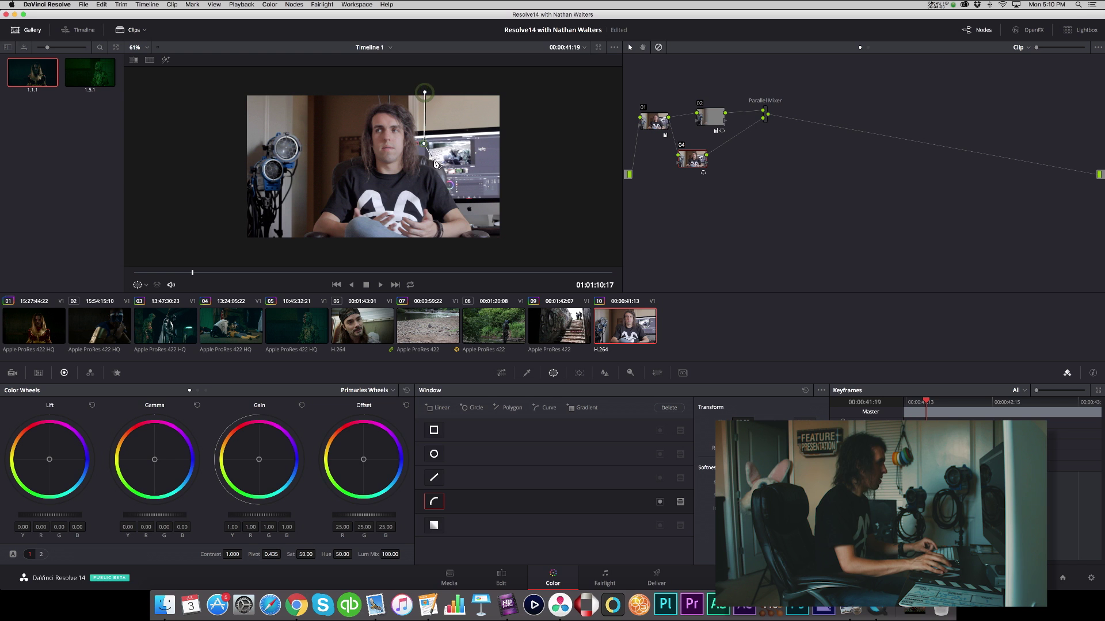
left_click(447, 163)
left_click(463, 200)
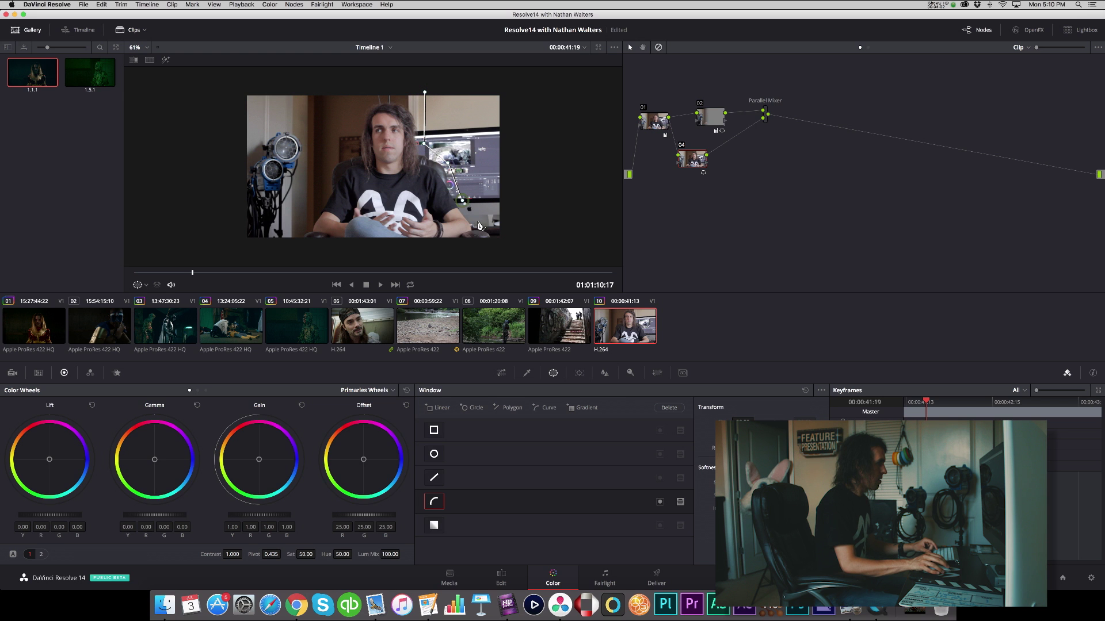
left_click(490, 245)
left_click(569, 252)
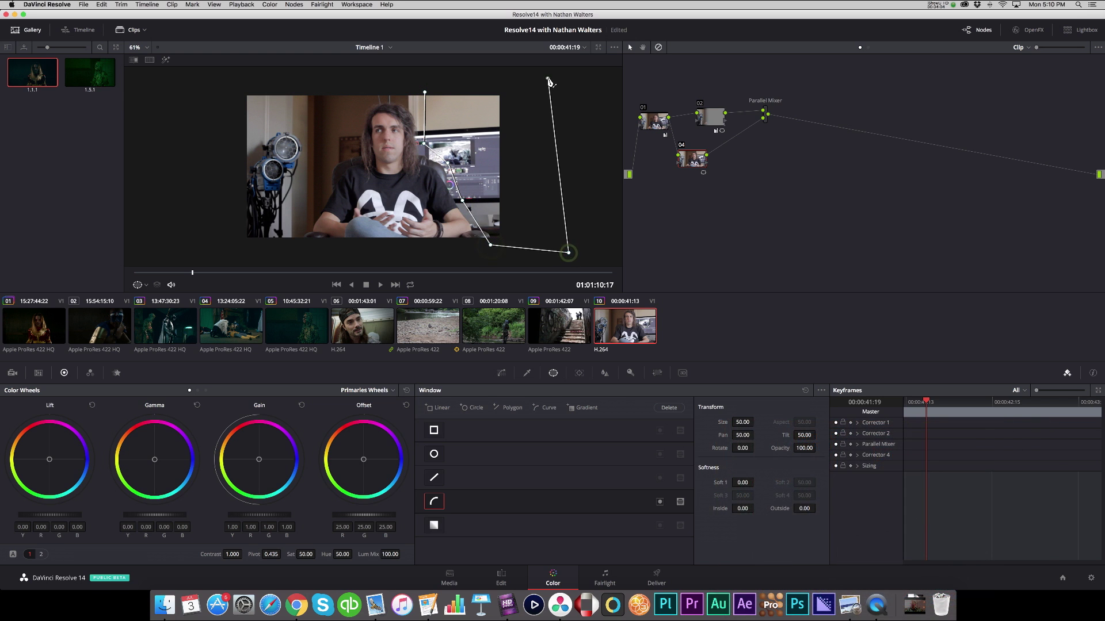
left_click(548, 78)
left_click(424, 92)
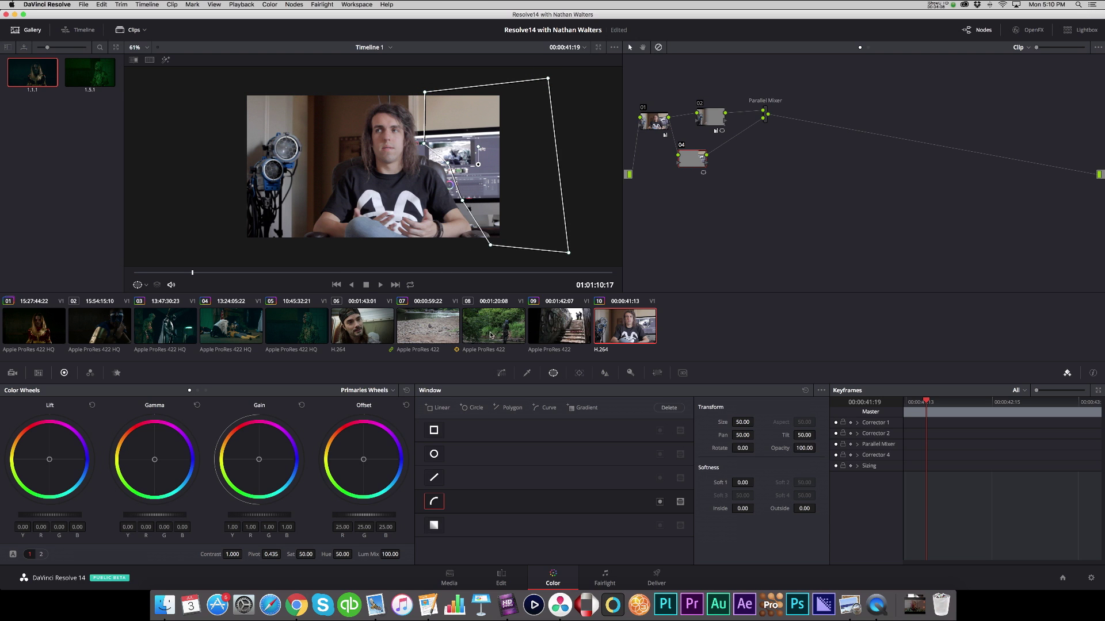
left_click(167, 60)
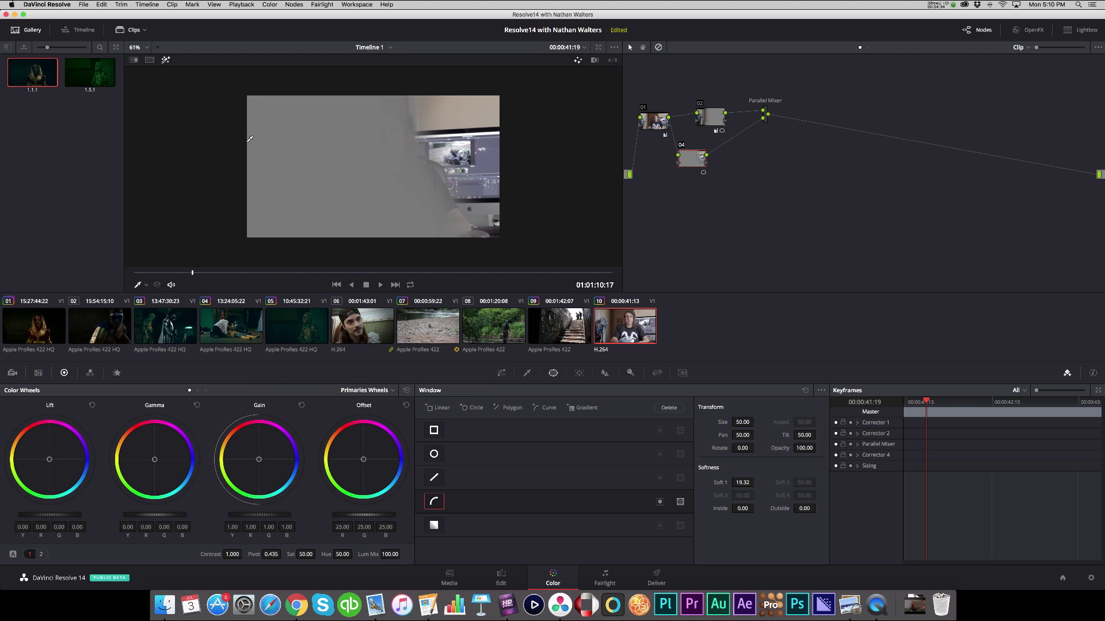
Turn off Highlight and raise node 04's Gamma to 0.13 and Gain to 1.20.
left_click(165, 61)
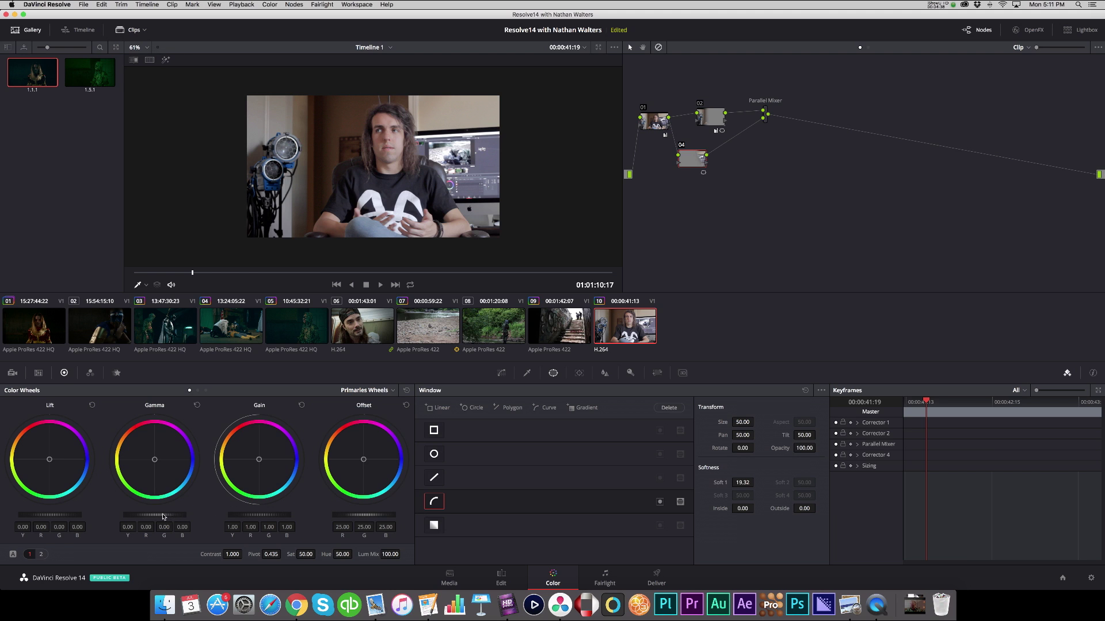
left_click_drag(158, 514, 171, 513)
left_click_drag(148, 515, 149, 514)
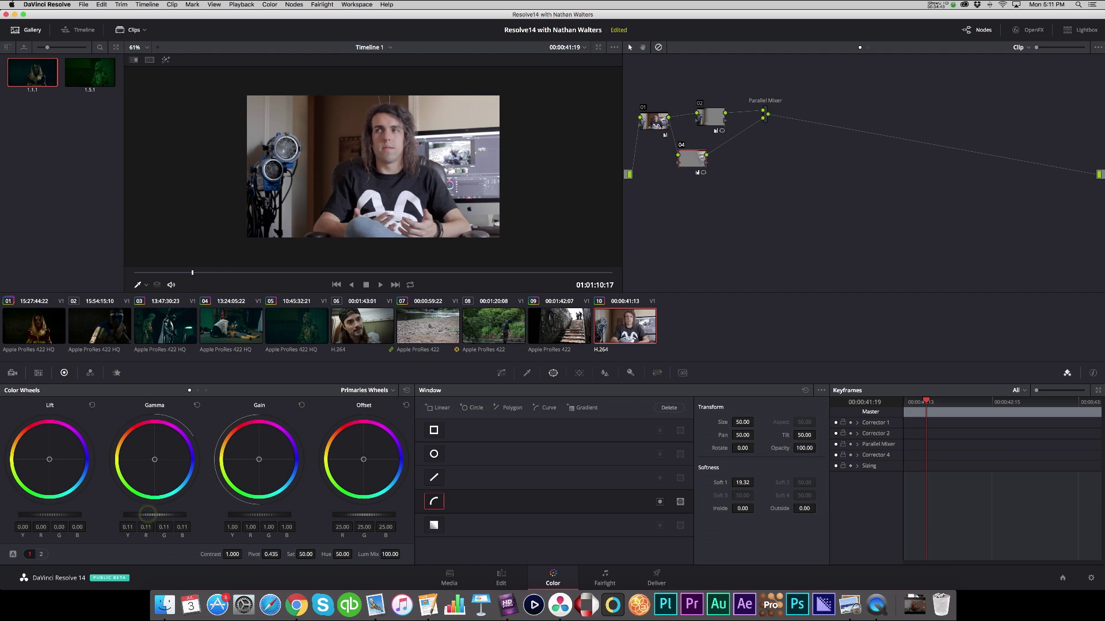
left_click(243, 514)
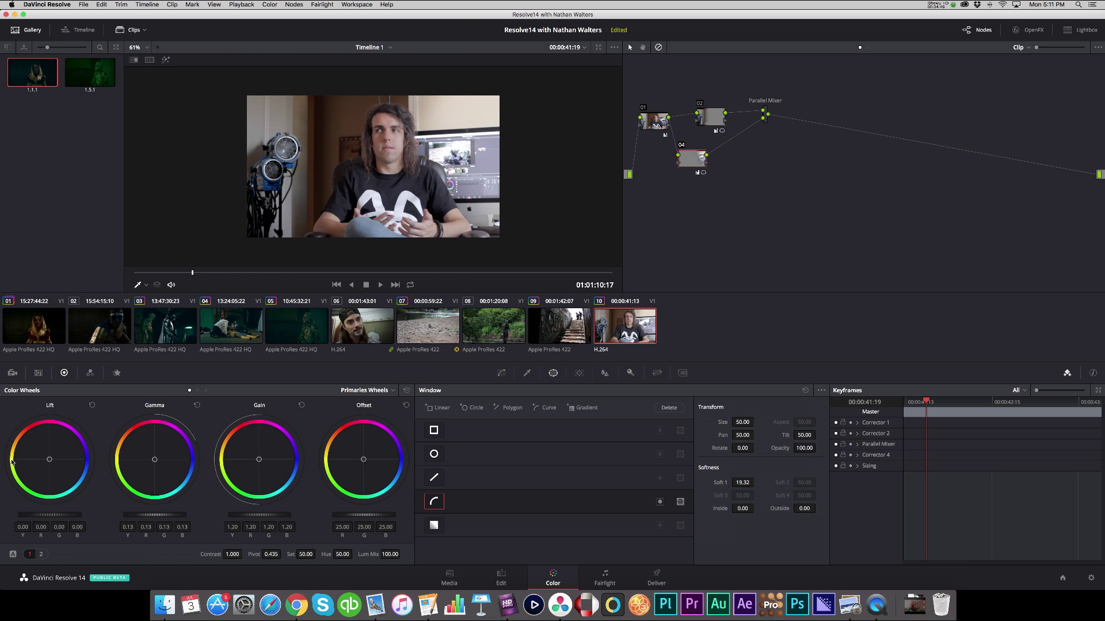
Enlarge the viewer, hide the Clips strip, tidy node 04, and add parallel node 05.
key("super+equal")
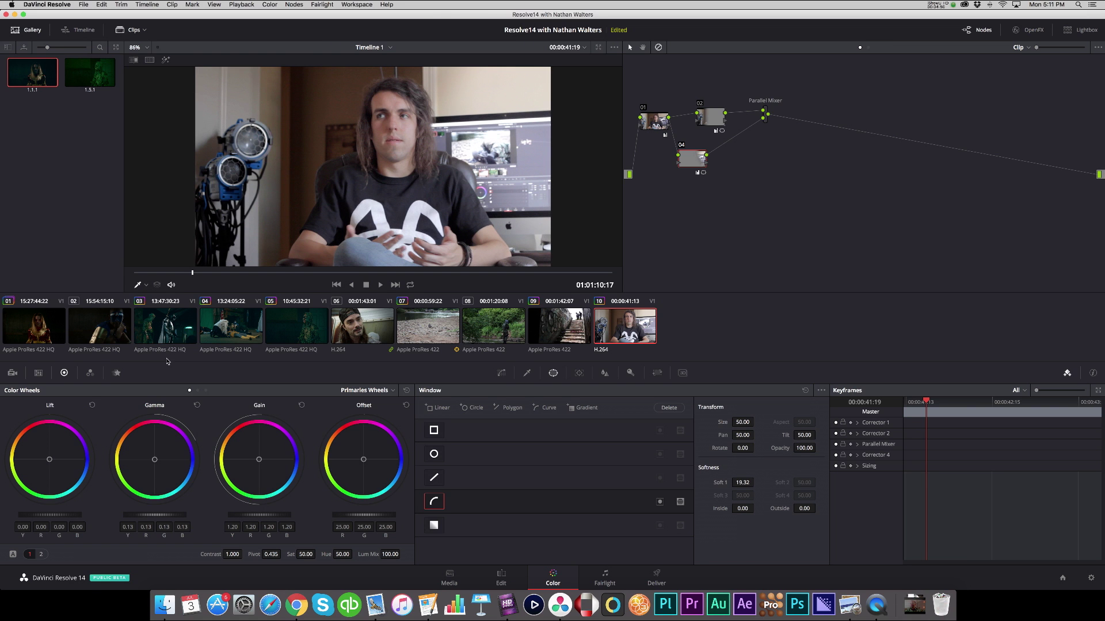
left_click(135, 30)
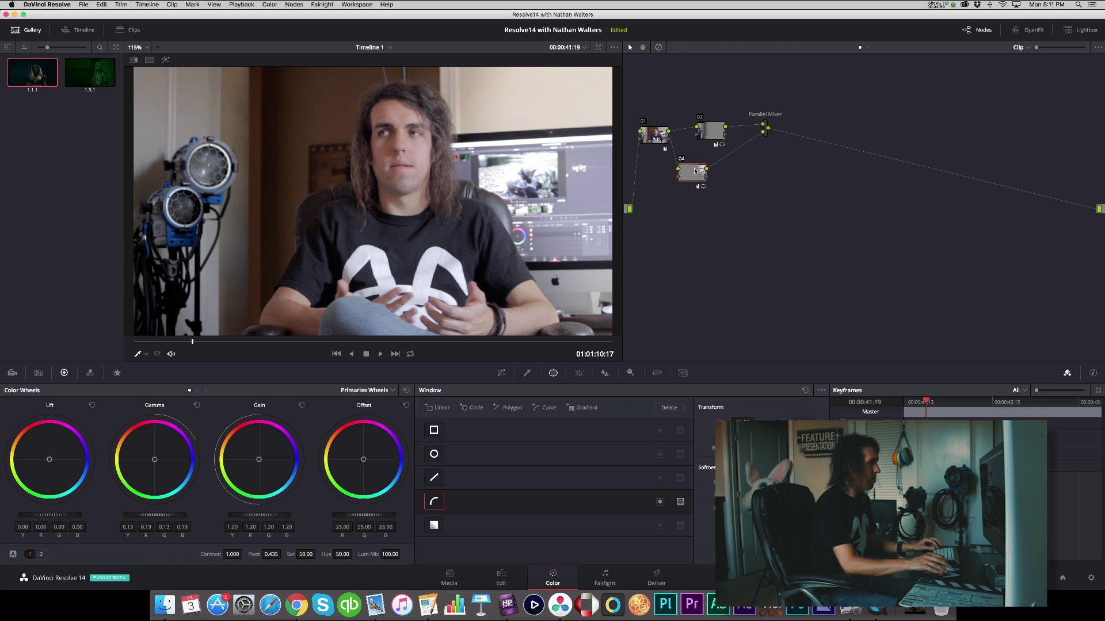
left_click_drag(697, 175, 710, 176)
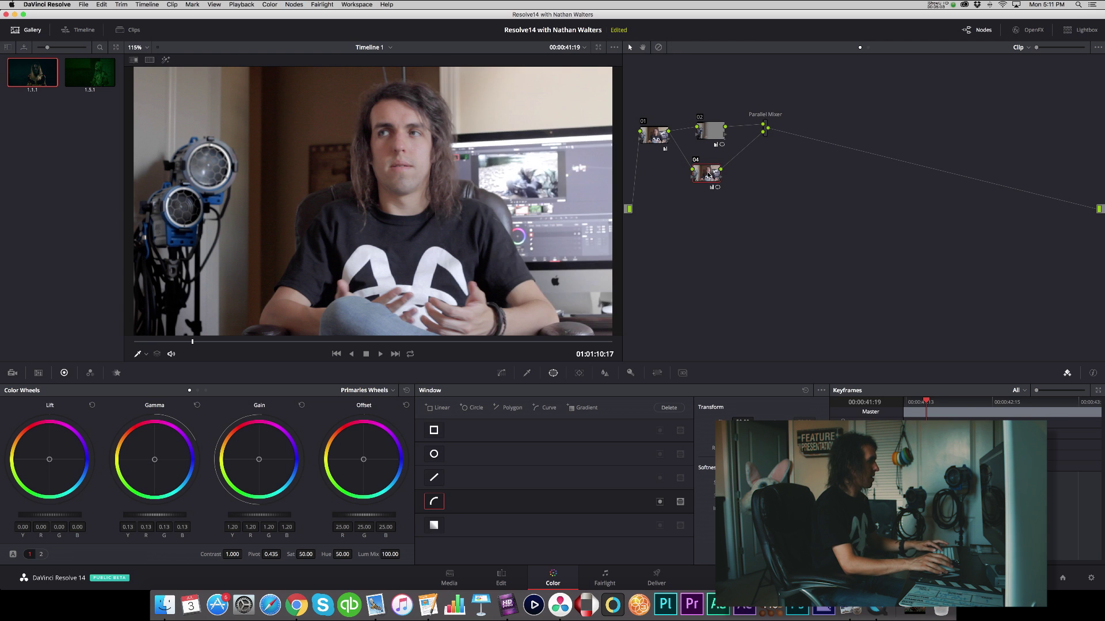
left_click(701, 126)
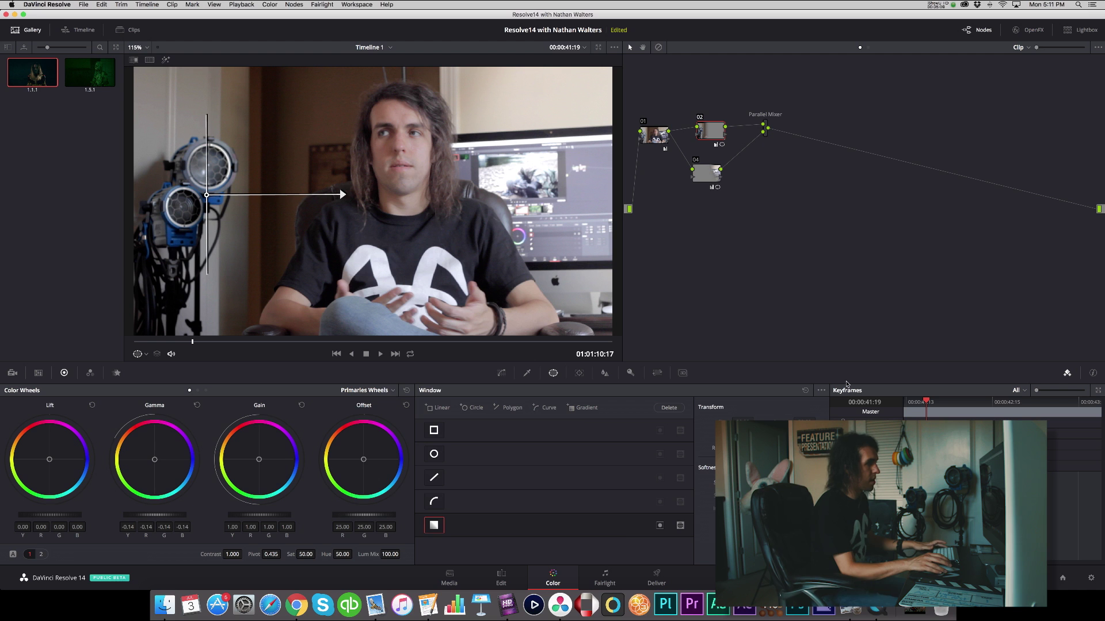
left_click(700, 173)
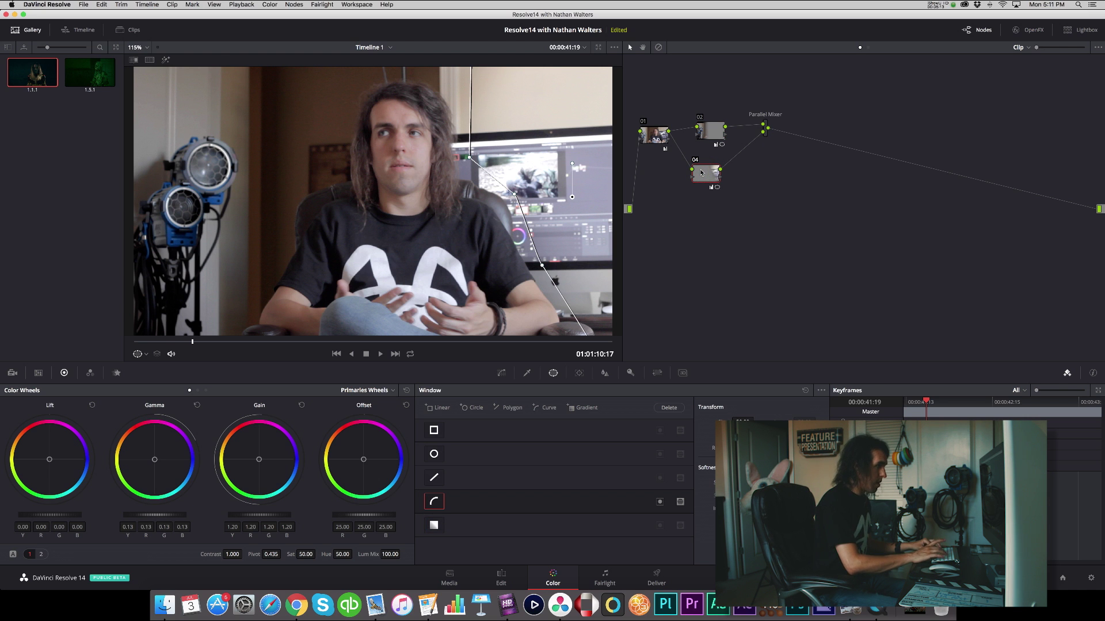
key("alt+p")
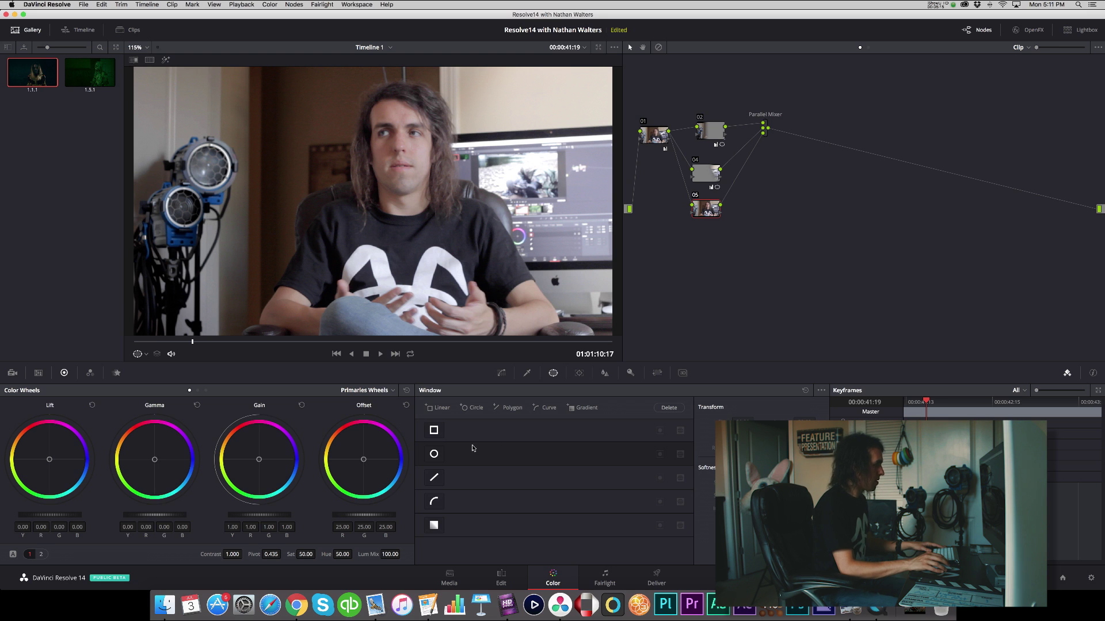
Add a Circle window to node 05 and reshape it into an oval over the face.
left_click(439, 454)
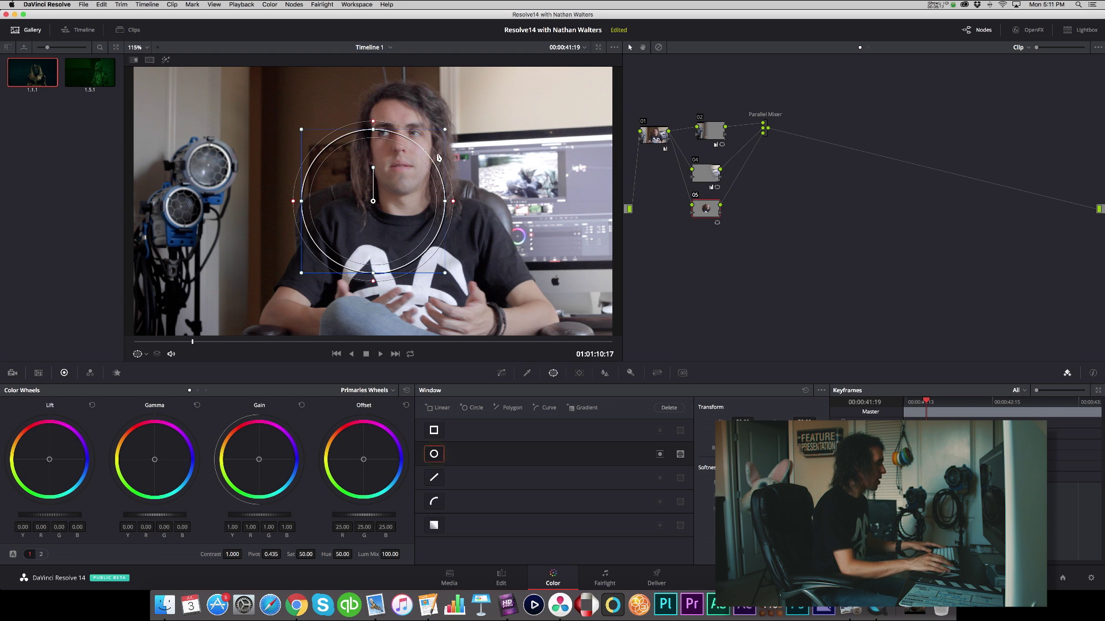
left_click_drag(444, 129, 431, 145)
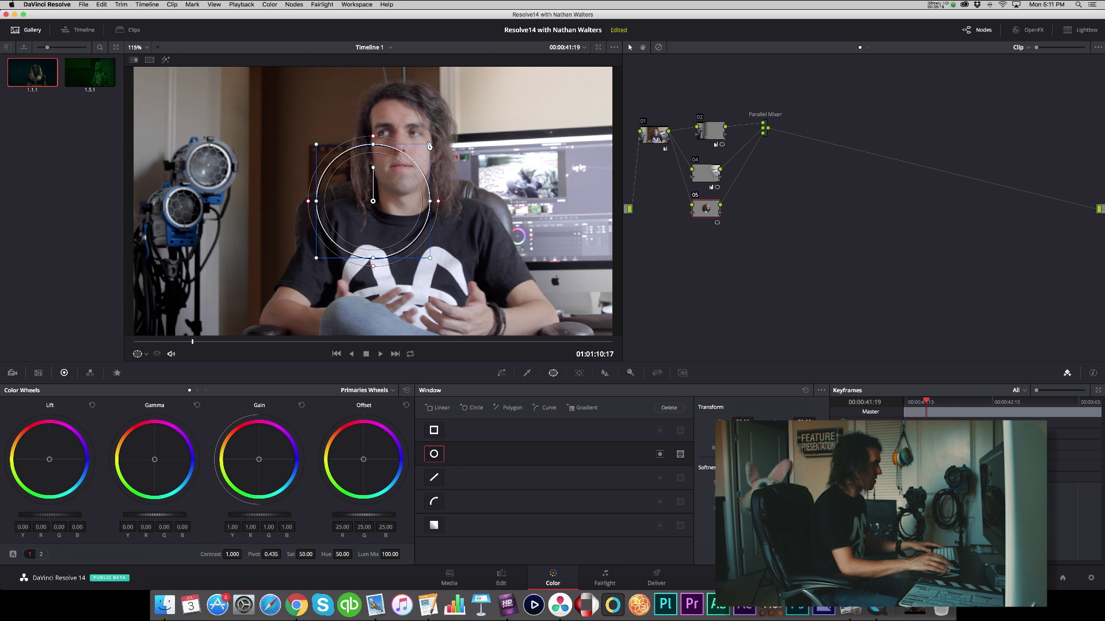
left_click_drag(429, 201, 413, 201)
left_click_drag(413, 145, 400, 92)
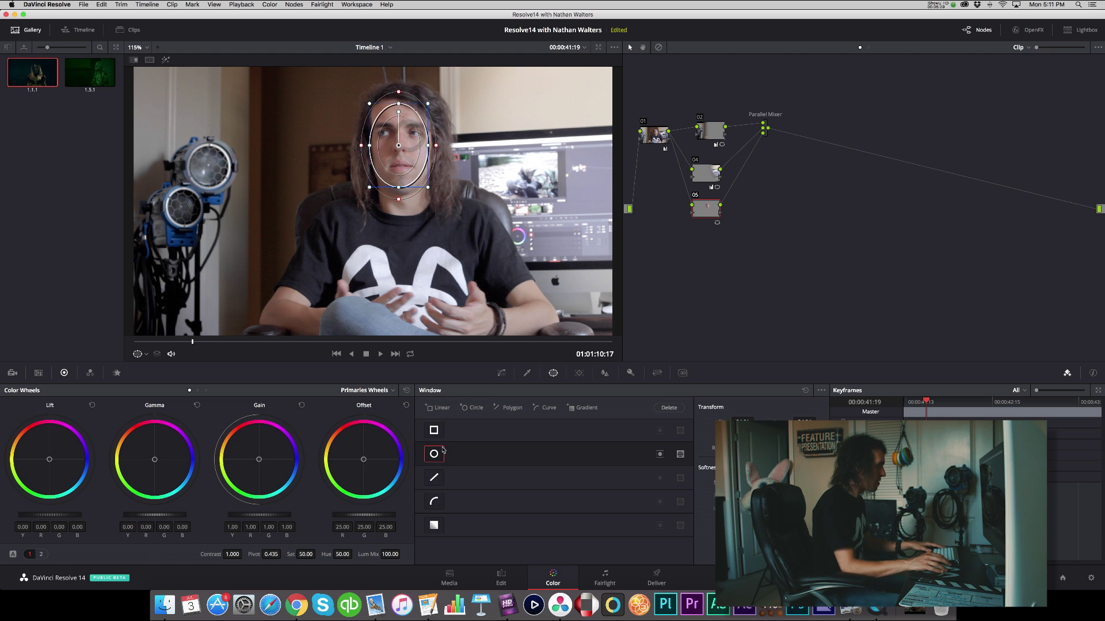
Lift the face's Gamma slightly, lower Lift, and set Saturation to 60.20.
left_click_drag(144, 517, 151, 517)
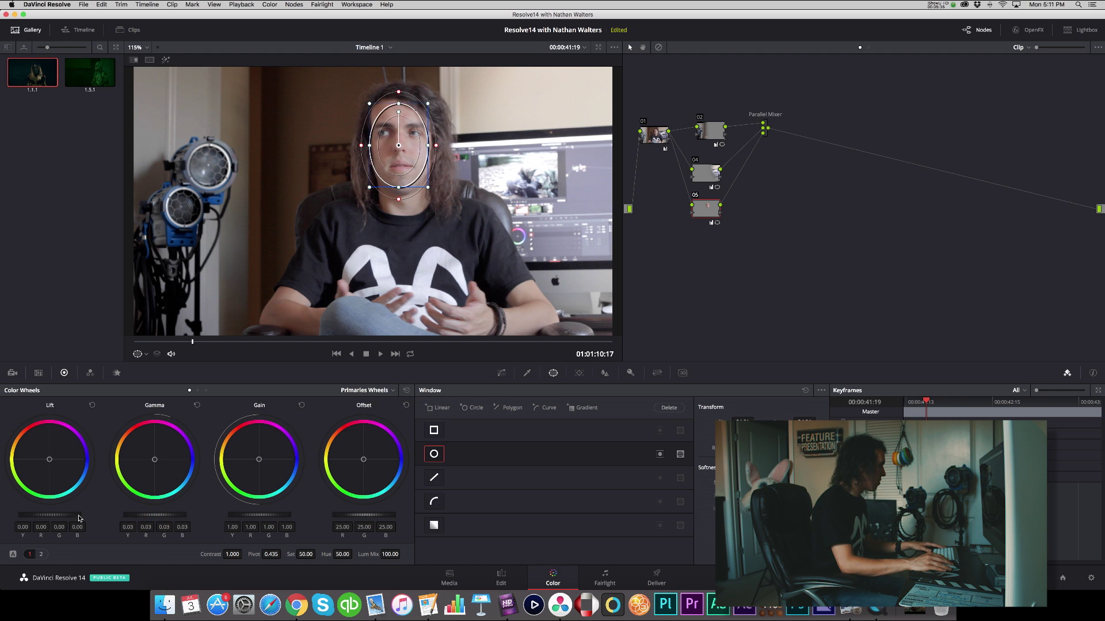
left_click_drag(76, 515, 72, 515)
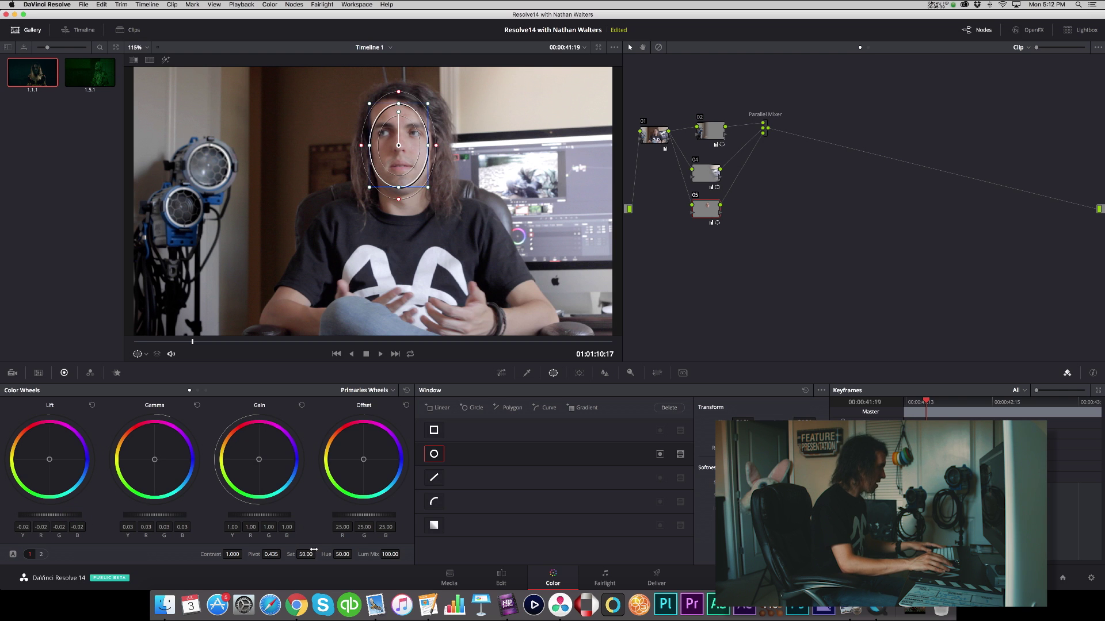
left_click_drag(309, 552, 308, 553)
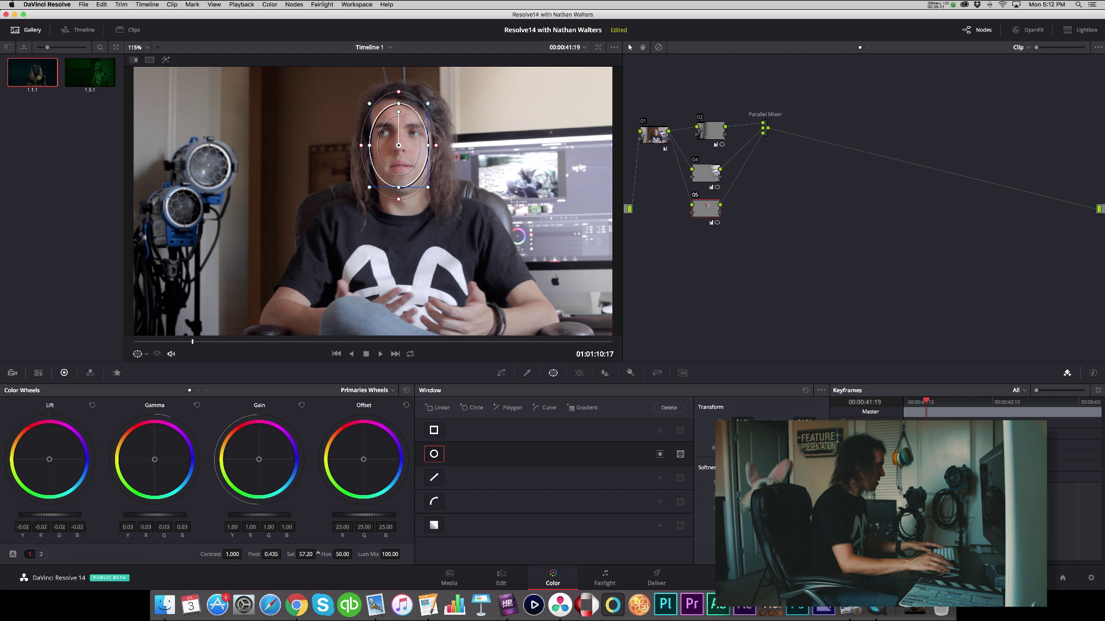
left_click_drag(317, 554, 314, 554)
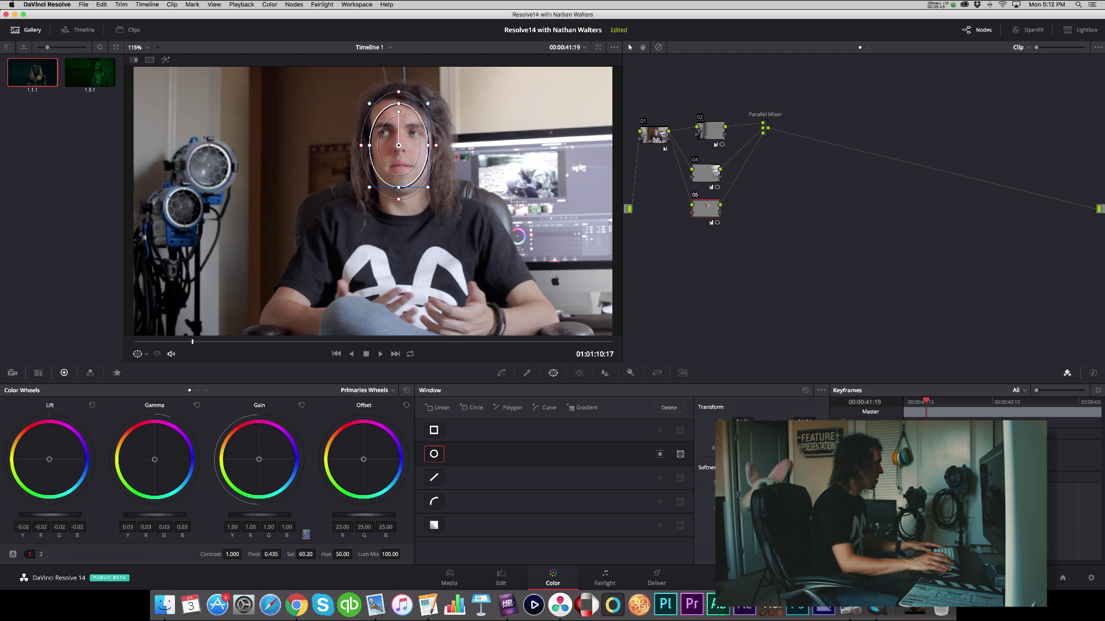
Hide the window outline, compare node 05 on and off, and warm the face's midtones slightly.
left_click(139, 352)
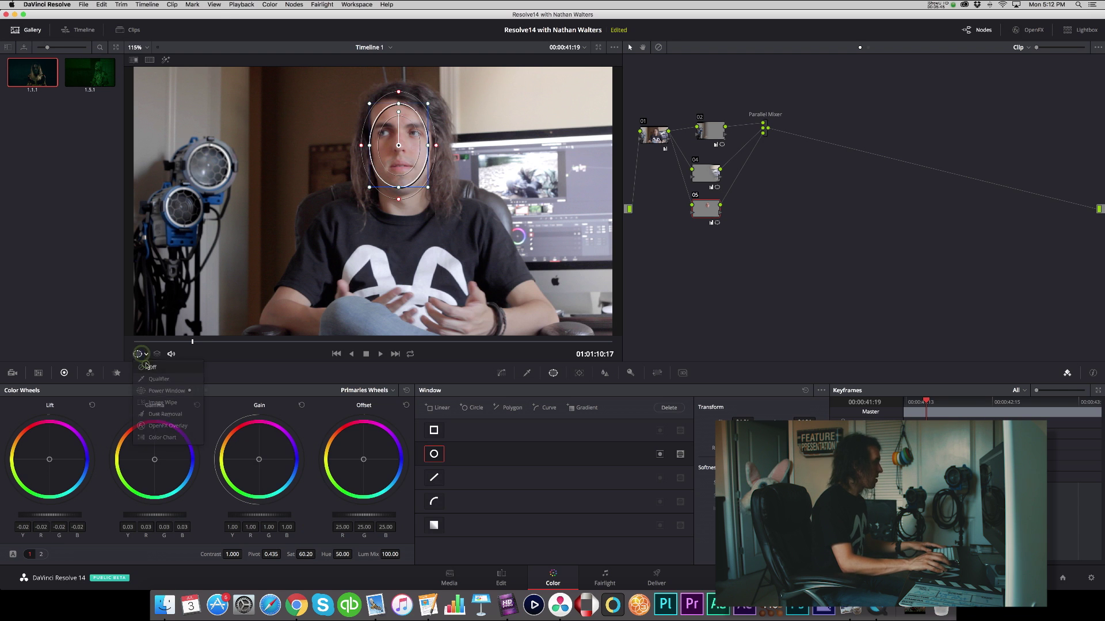
left_click(155, 404)
key("super+d")
key("super+d")
key("super+d")
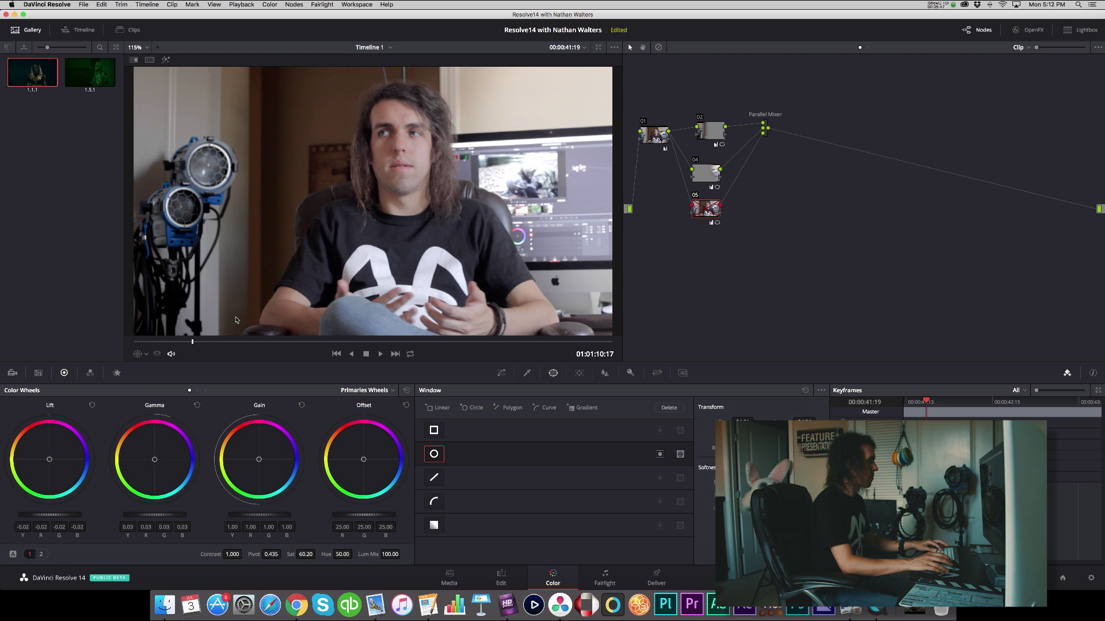
key("super+d")
key("super+d")
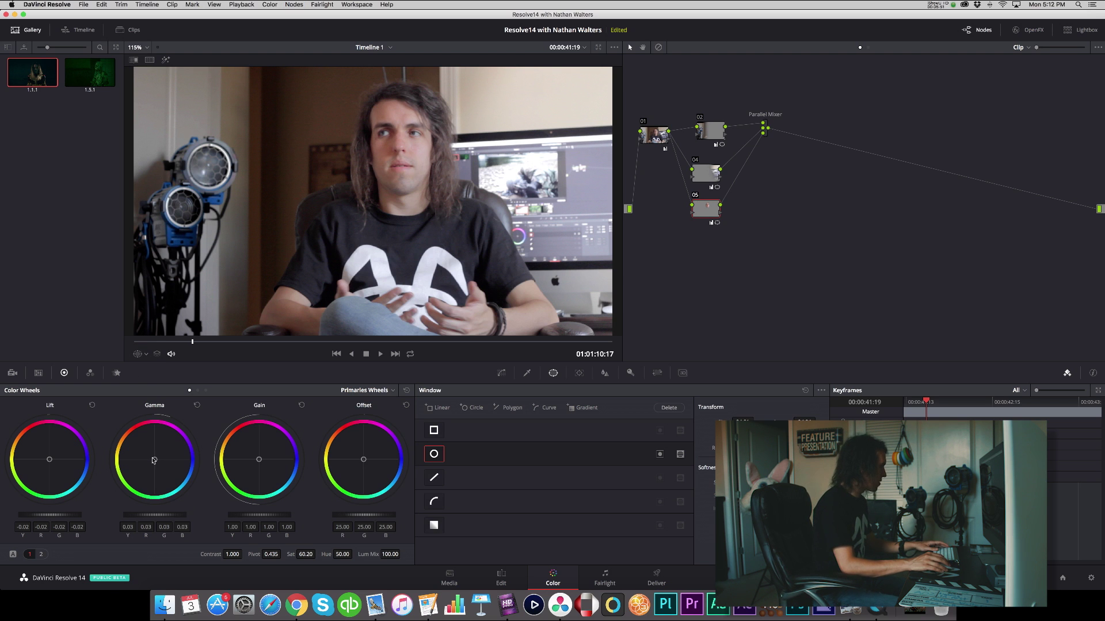
left_click_drag(154, 459, 153, 458)
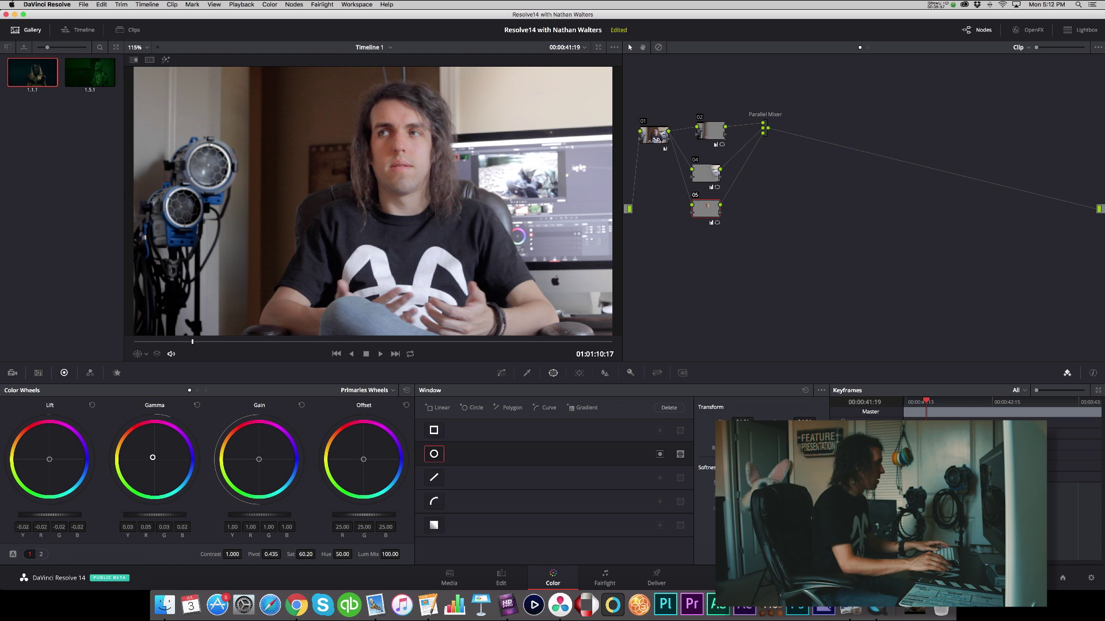
key("super+d")
key("super+d")
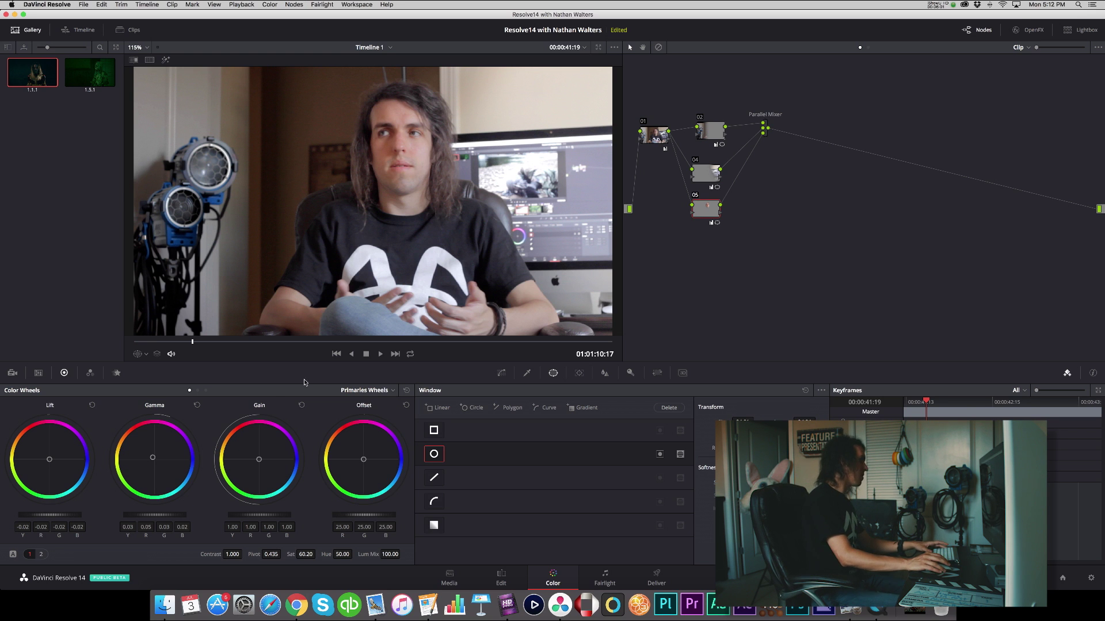
left_click(579, 372)
Track the oval face window forward from the start of the shot.
left_click_drag(467, 424, 409, 425)
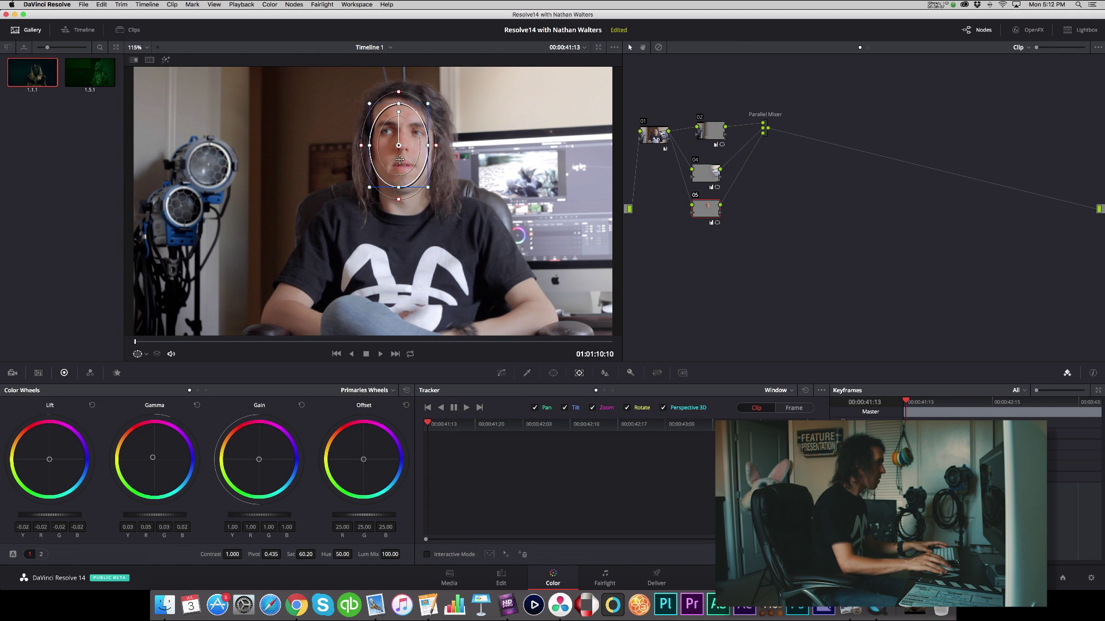
left_click_drag(399, 160, 404, 160)
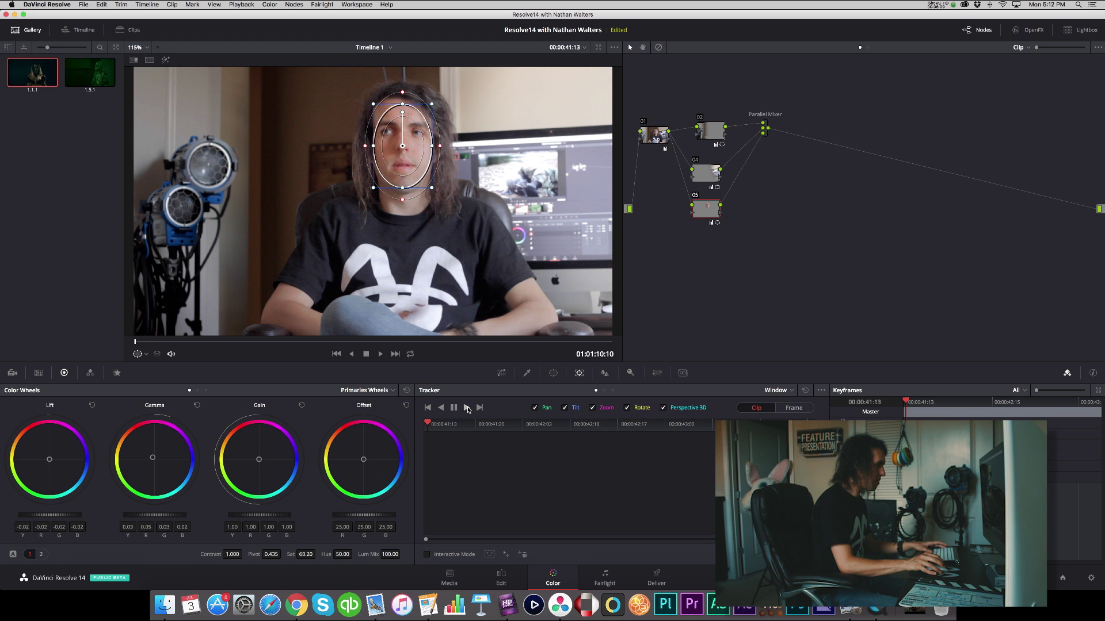
left_click(467, 408)
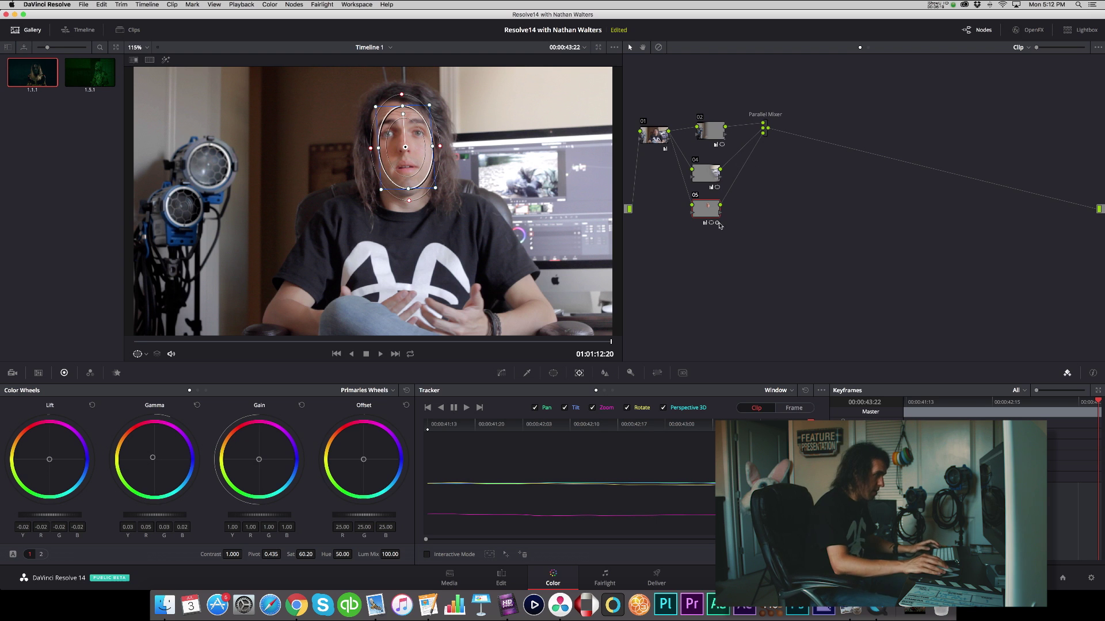
Add serial node 06 after node 05 and lower its master Gamma to about -0.03.
key("alt+s")
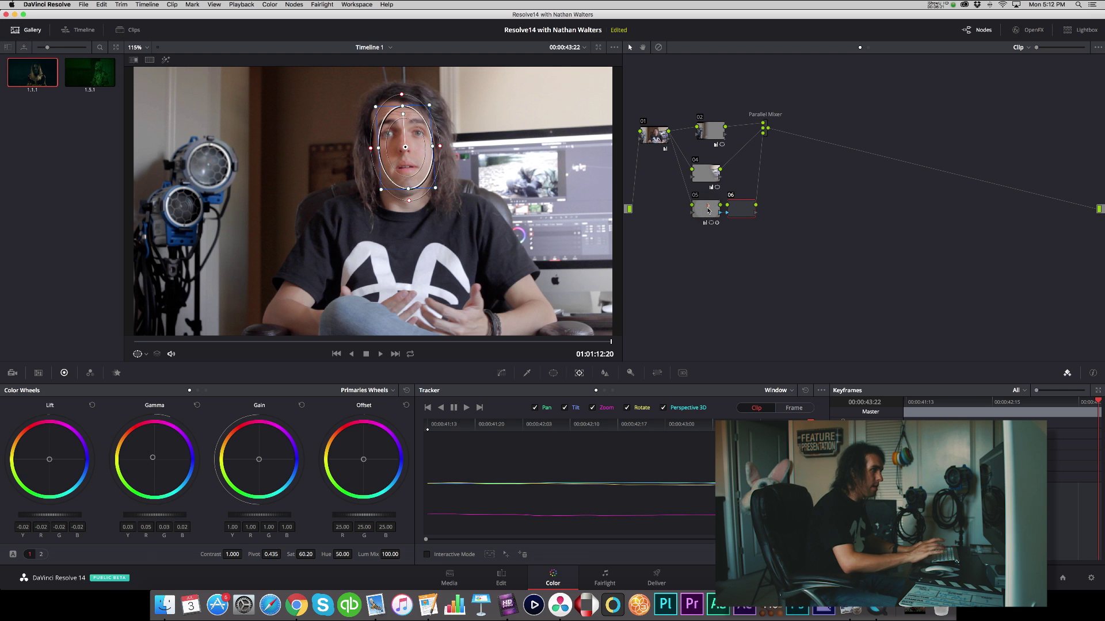
left_click_drag(739, 210, 743, 210)
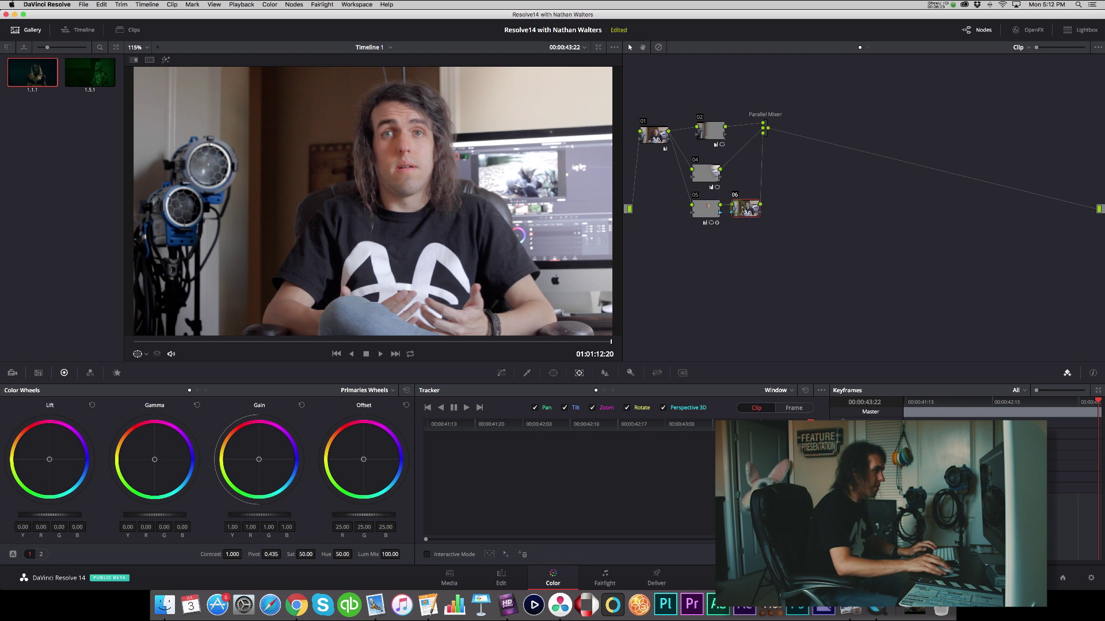
left_click(702, 210)
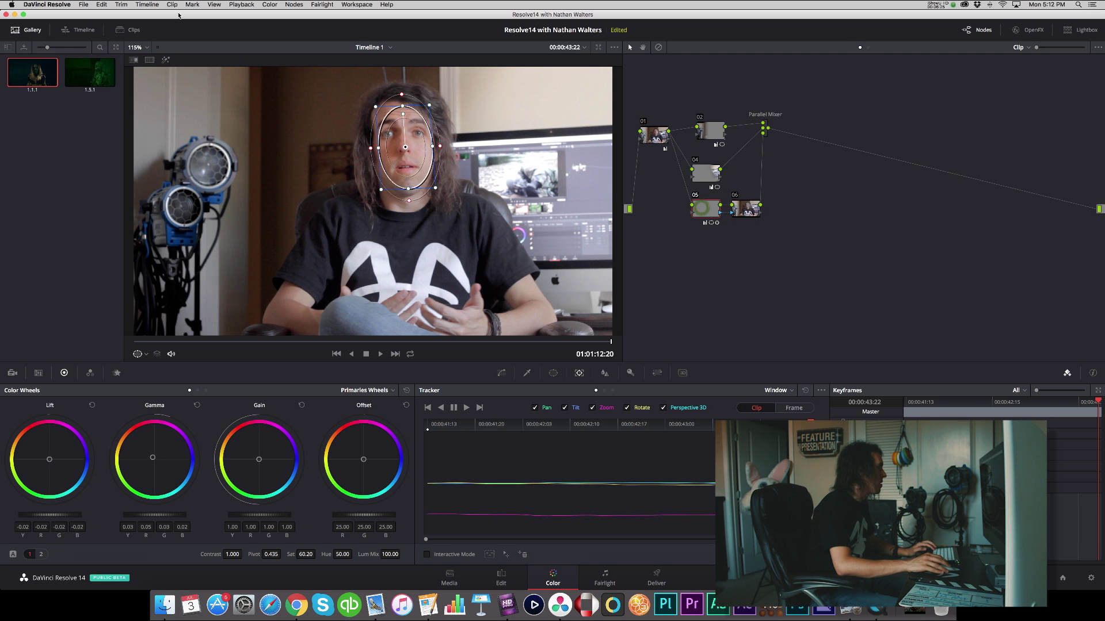
left_click(165, 60)
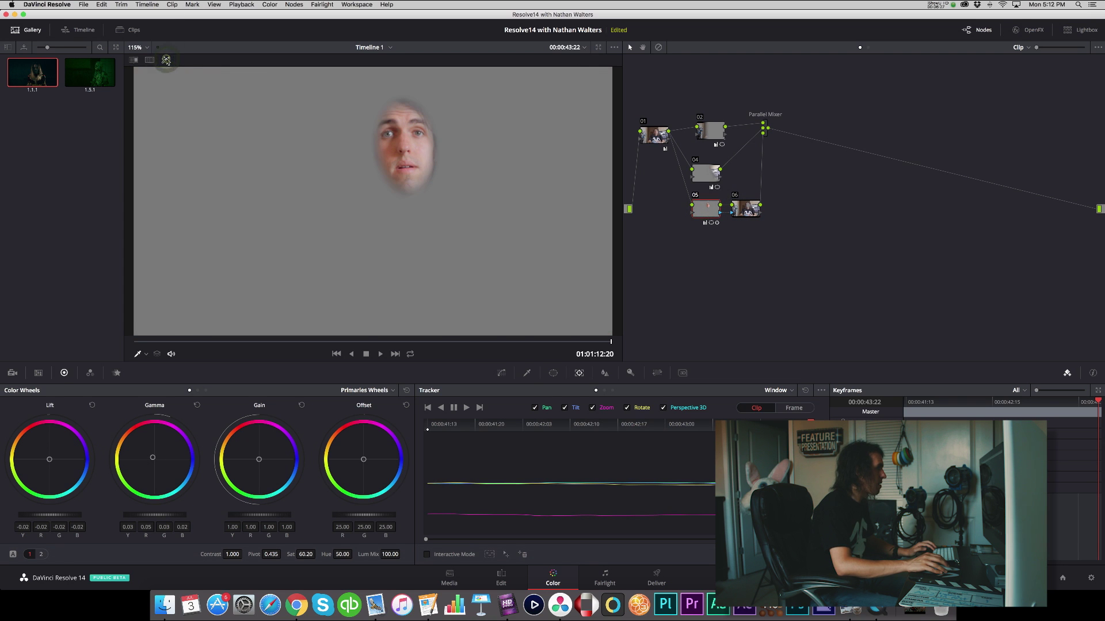
left_click(166, 60)
left_click(750, 213)
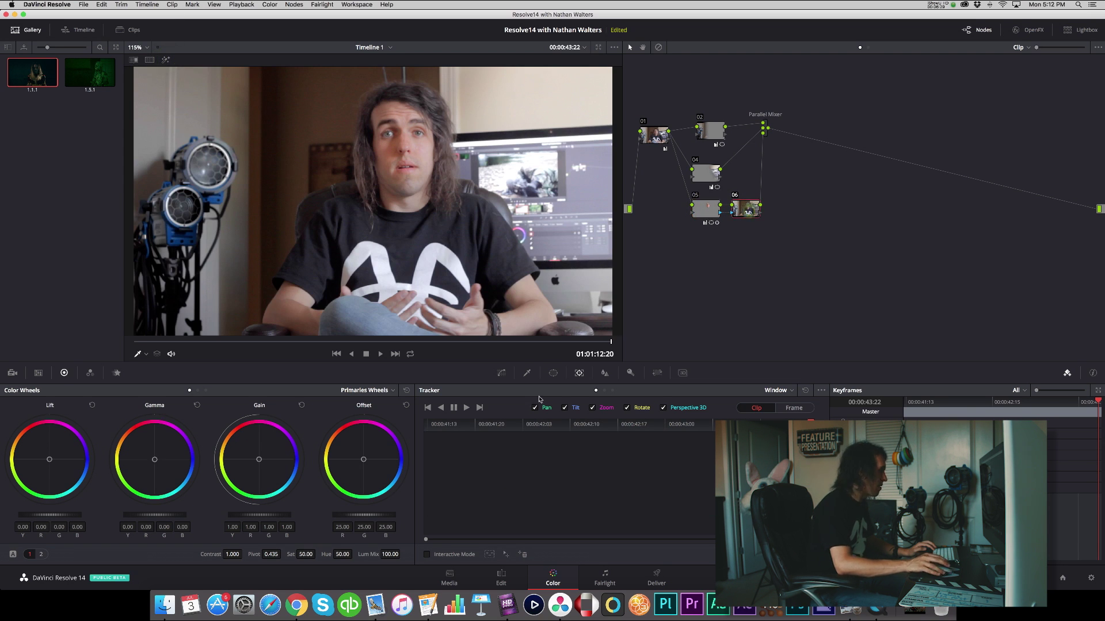
left_click_drag(171, 515, 162, 515)
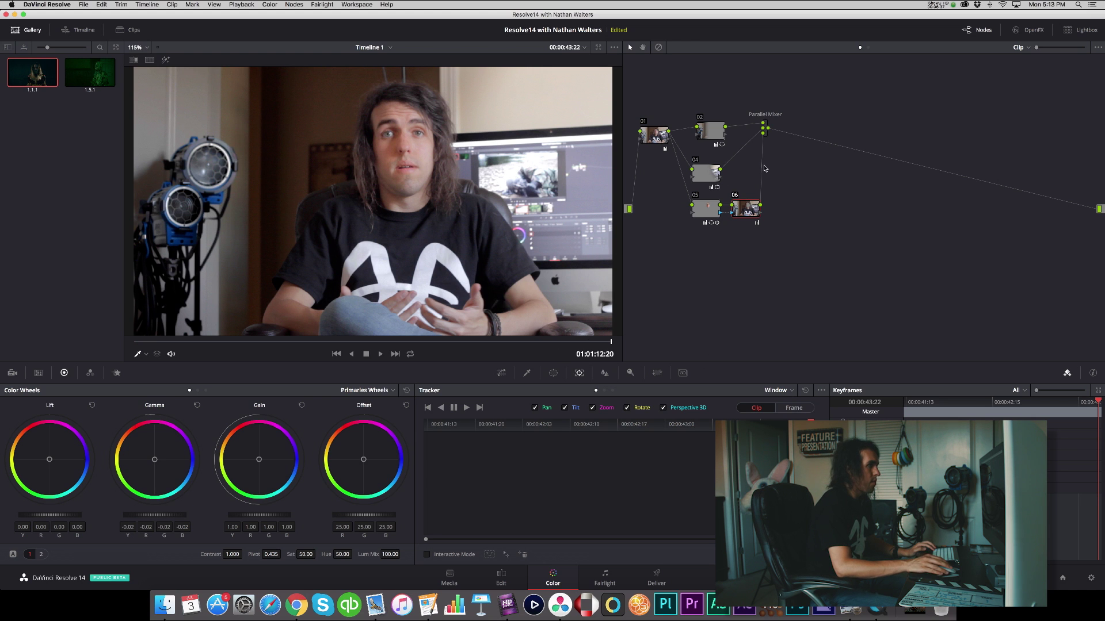
Move the Parallel Mixer right, compare against the ungraded clip, and add serial node 07.
left_click_drag(766, 124, 791, 132)
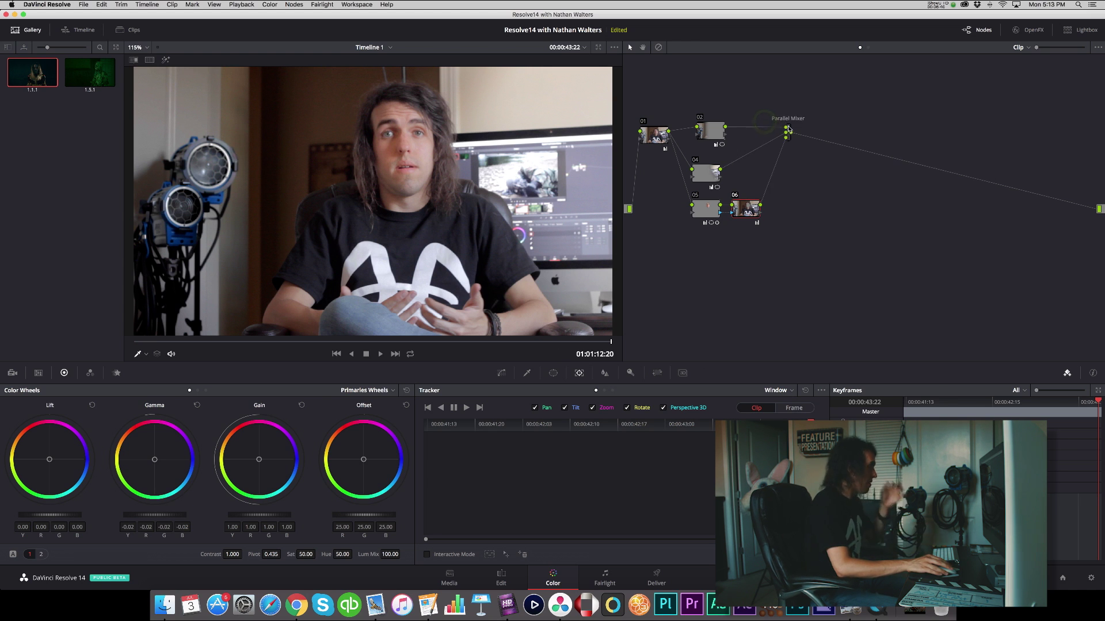
left_click(659, 47)
left_click(659, 47)
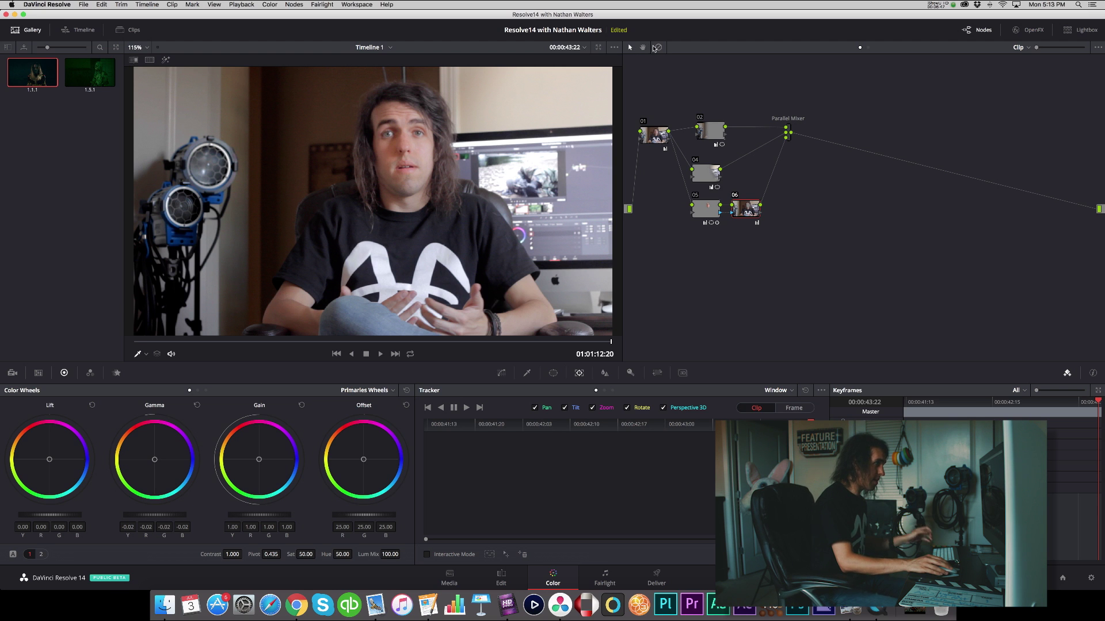
left_click(788, 129)
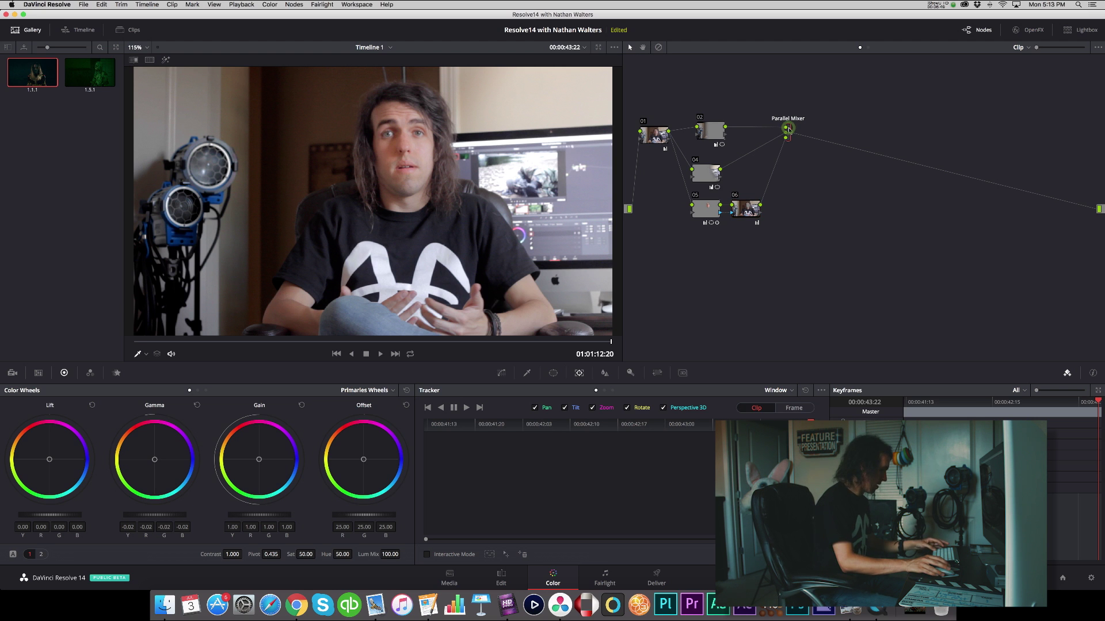
key("alt+s")
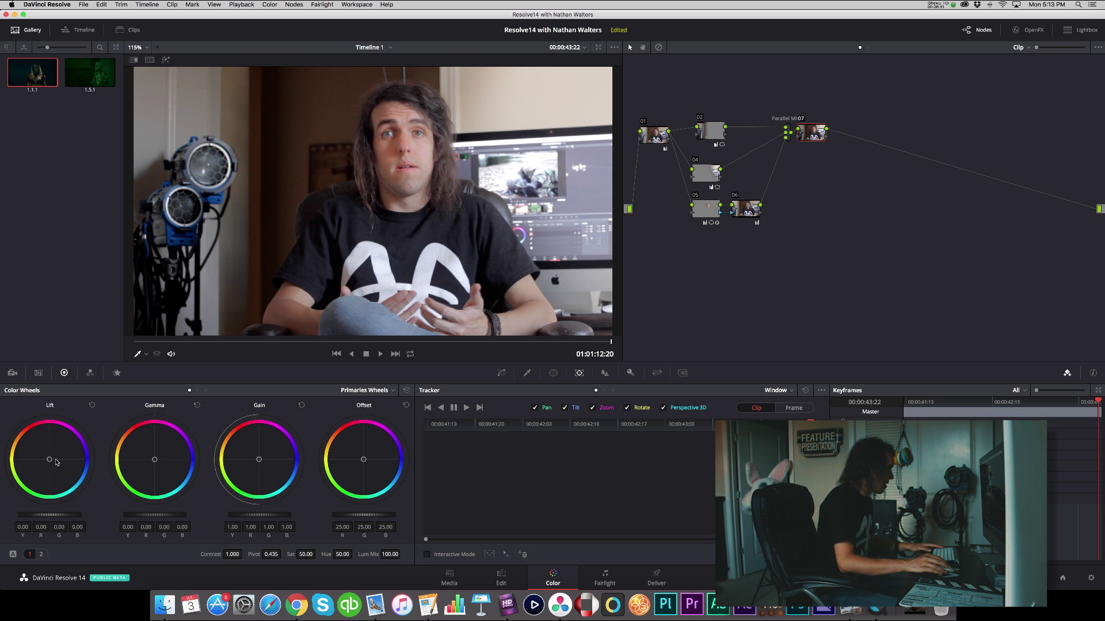
On node 07 make shadows slightly darker and cooler and midtones slightly warmer.
left_click_drag(49, 460, 50, 463)
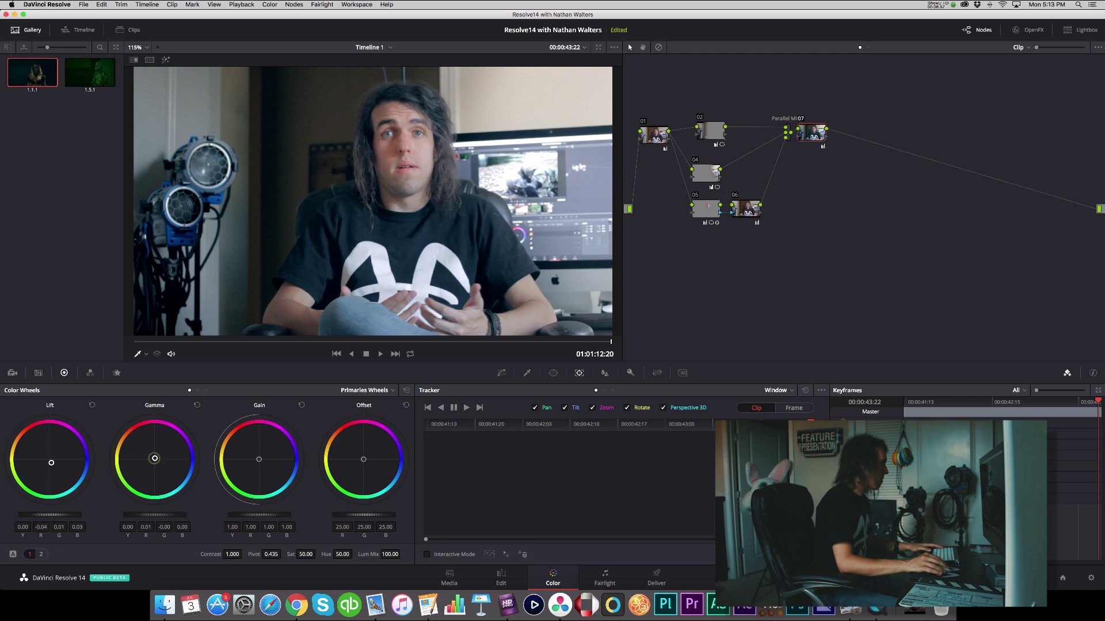
left_click_drag(154, 459, 152, 455)
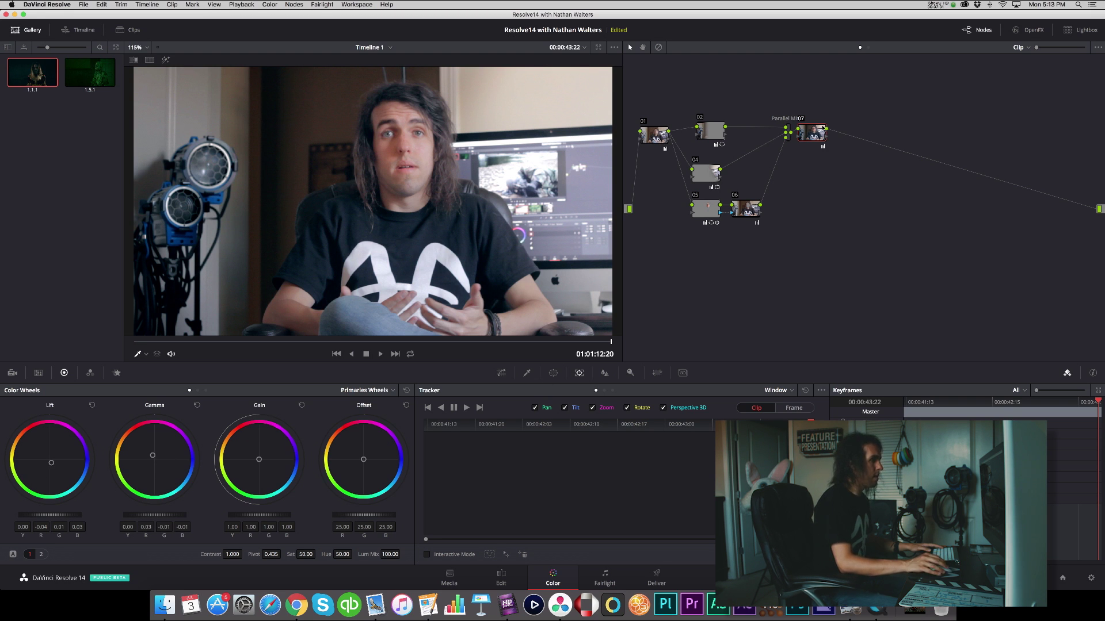
left_click_drag(823, 128, 825, 130)
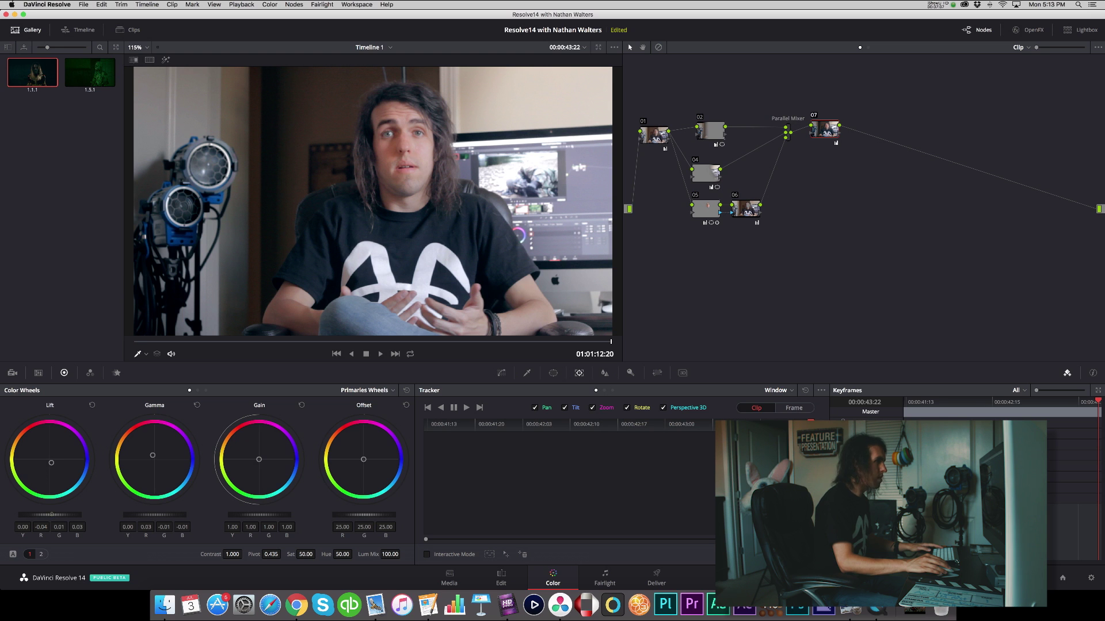
left_click_drag(51, 514, 43, 513)
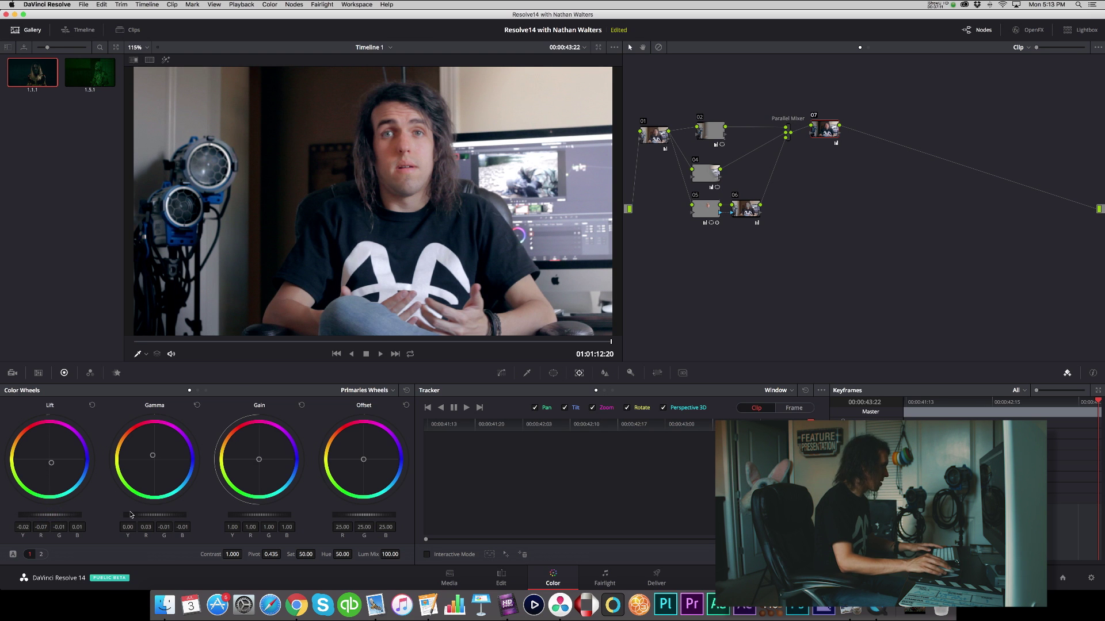
left_click_drag(135, 514, 138, 513)
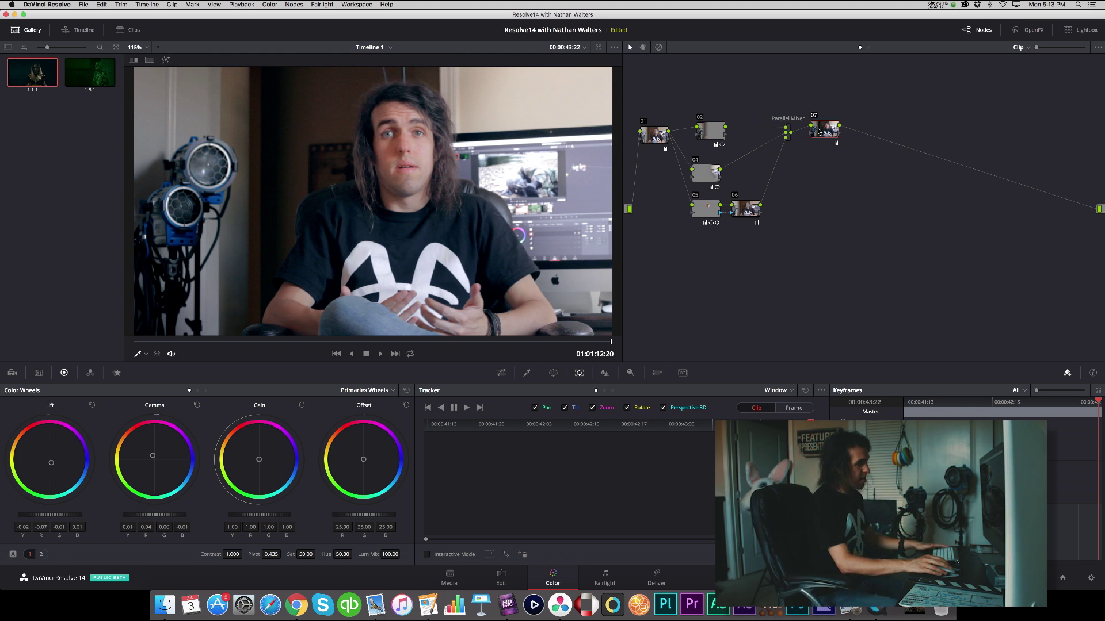
left_click_drag(819, 131, 826, 129)
key("alt+s")
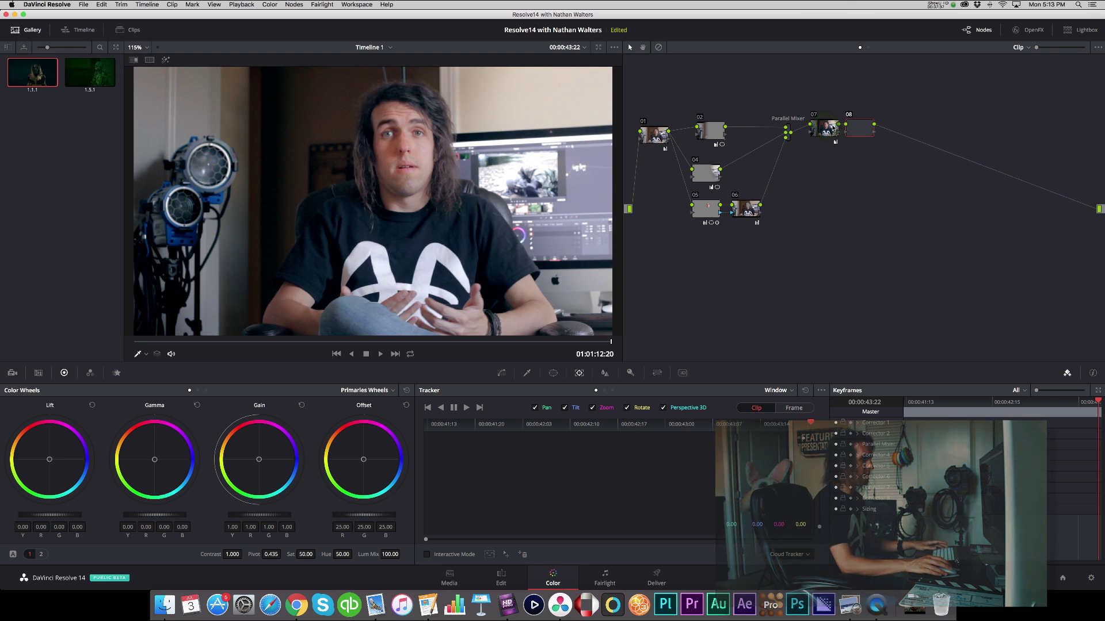
On node 08's Lum Vs Sat curve, drop both endpoints to zero saturation with points at 0.34 and 0.67.
left_click_drag(875, 129, 944, 131)
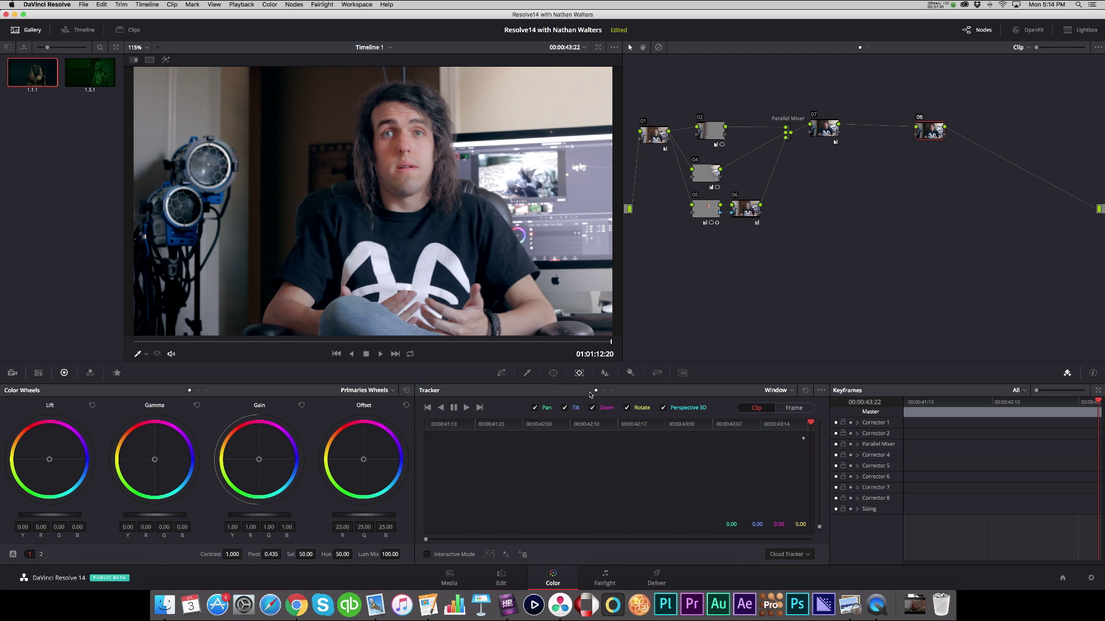
left_click(501, 373)
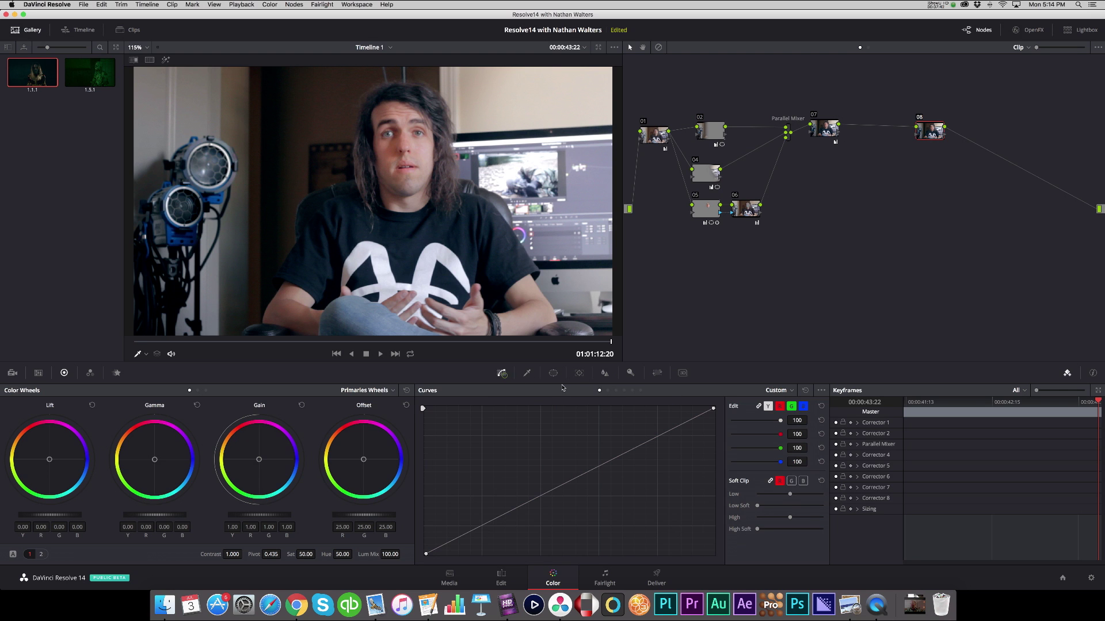
left_click(625, 392)
left_click(632, 391)
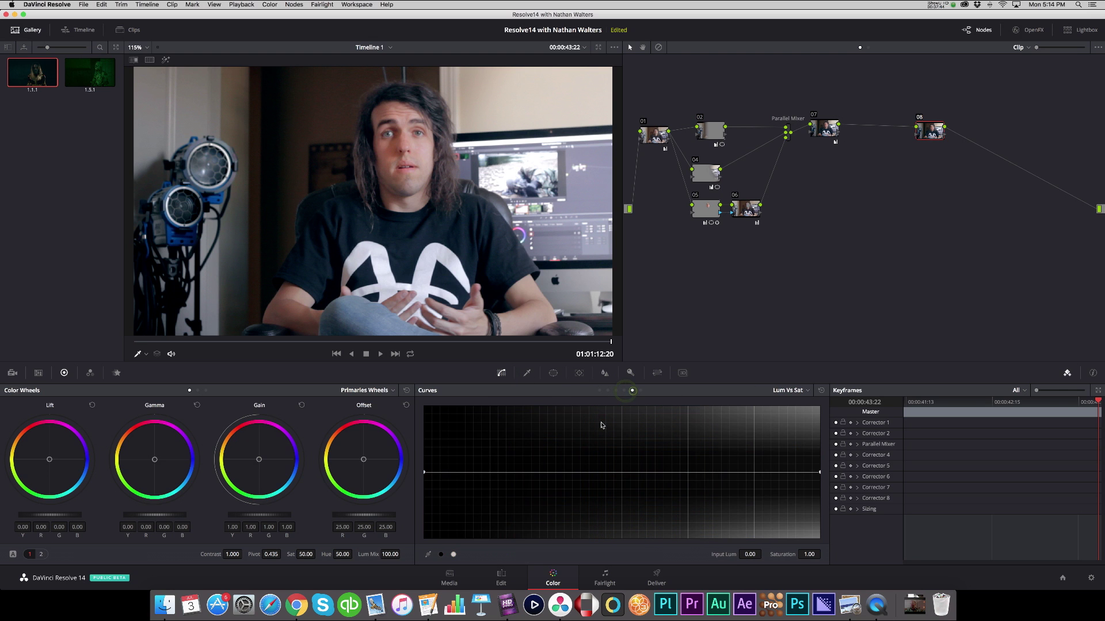
left_click(489, 472)
left_click_drag(424, 472, 424, 538)
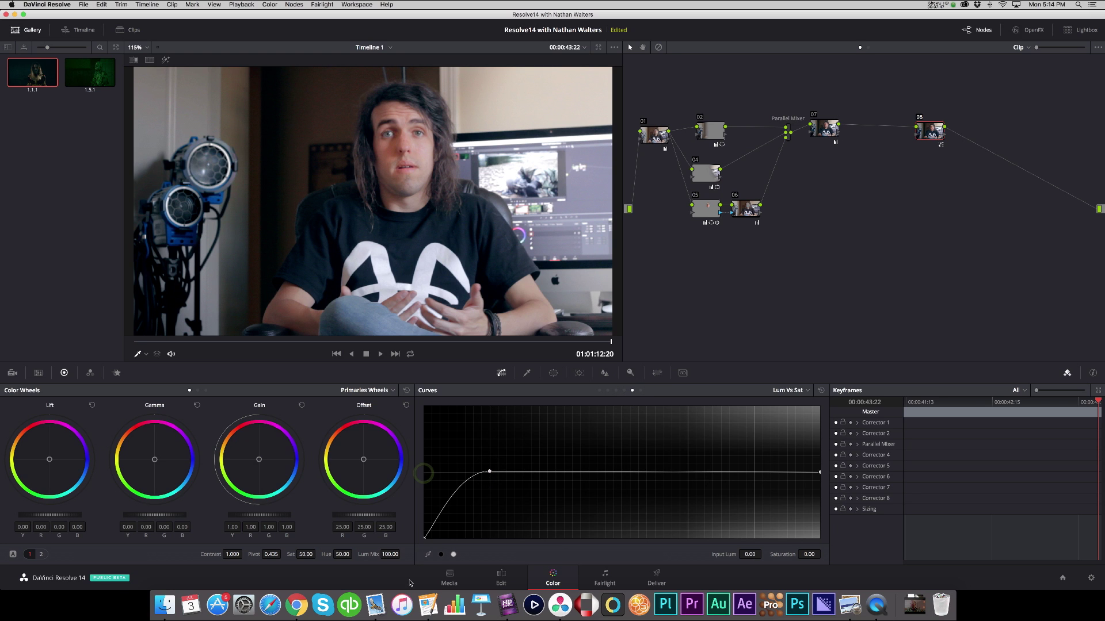
left_click(753, 472)
left_click_drag(819, 472, 819, 538)
left_click_drag(752, 472, 688, 473)
left_click_drag(489, 471, 557, 473)
Move back to an earlier frame of the clip to review the desaturated extremes.
left_click(927, 406)
left_click(972, 406)
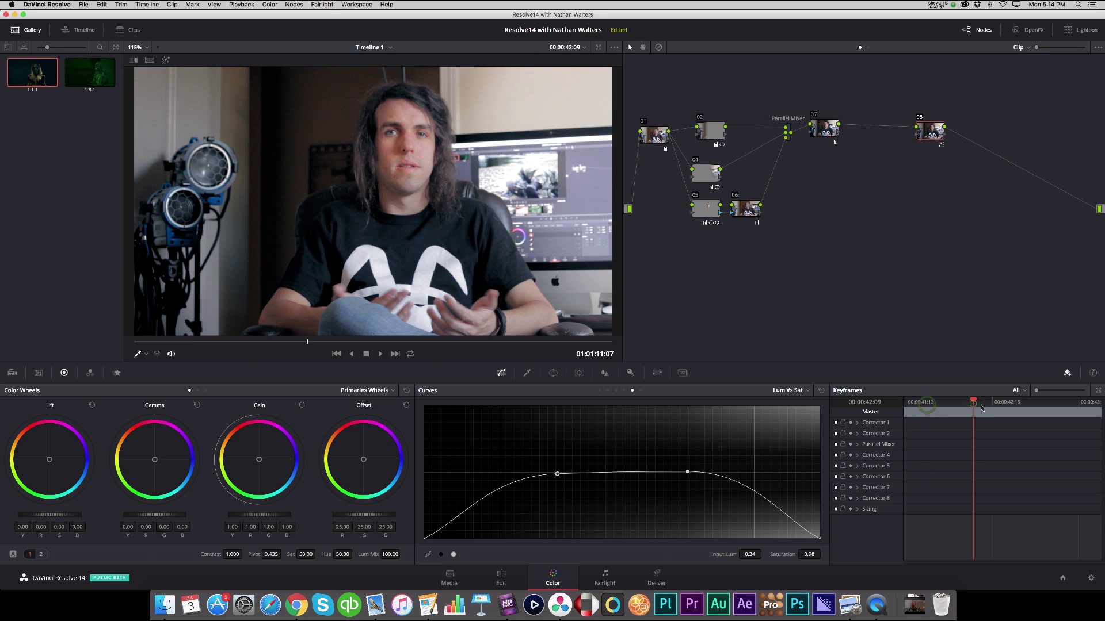
left_click(997, 407)
left_click_drag(998, 409, 970, 406)
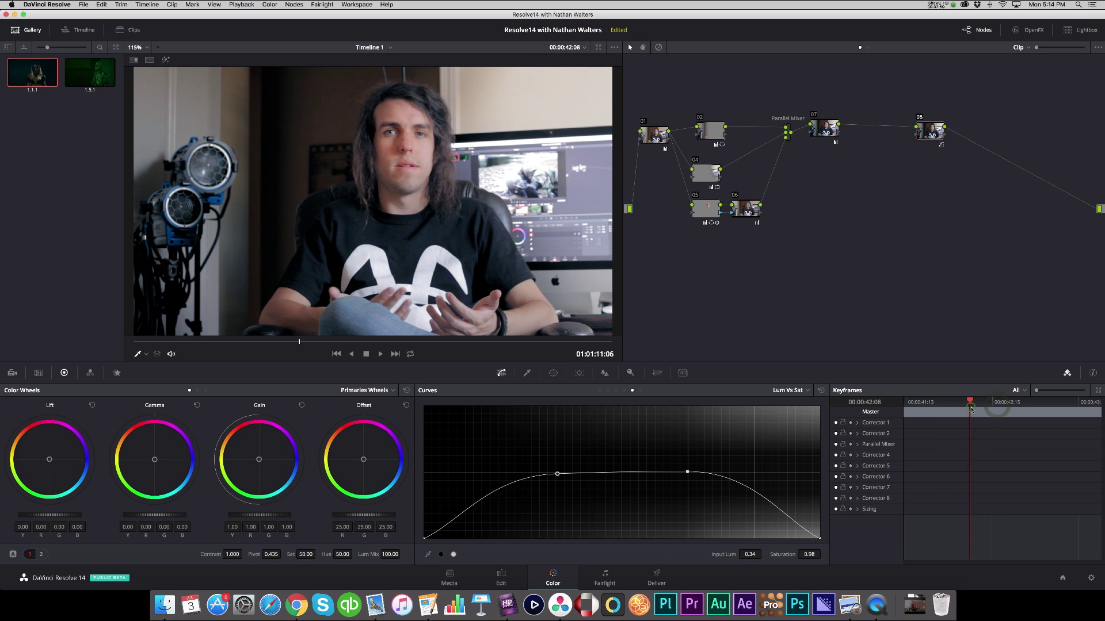
left_click(658, 47)
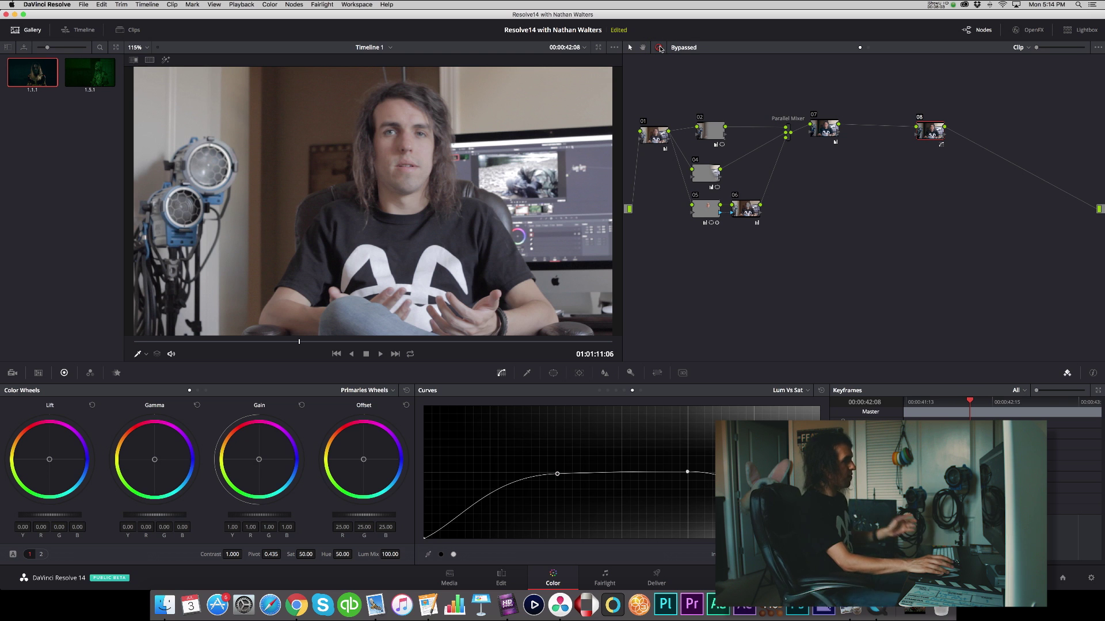
left_click(658, 47)
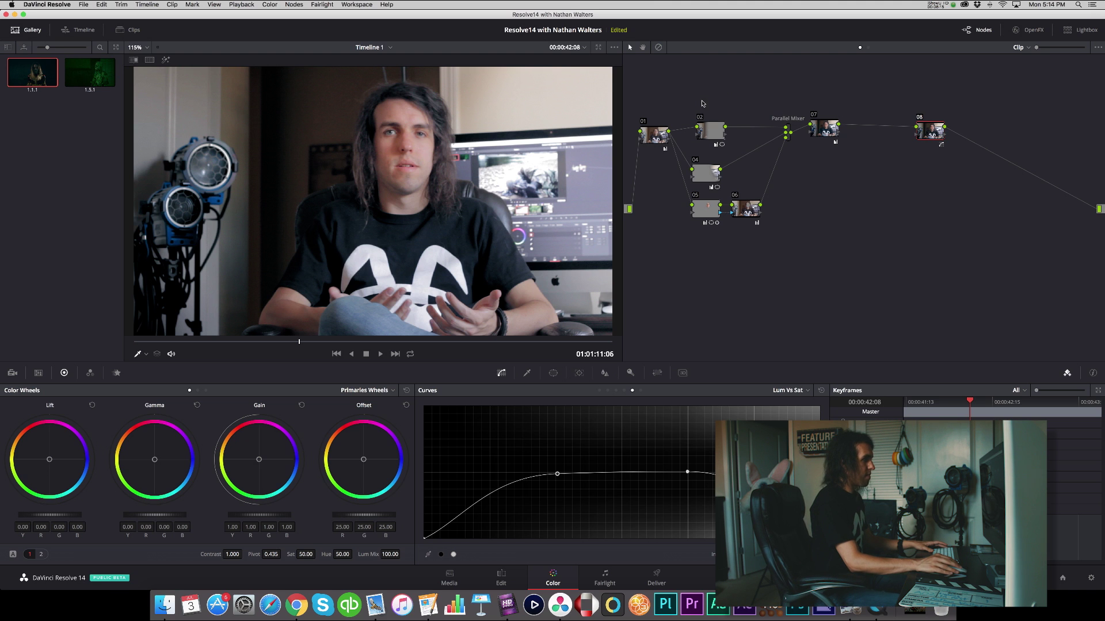
left_click_drag(702, 103, 724, 276)
left_click(728, 100)
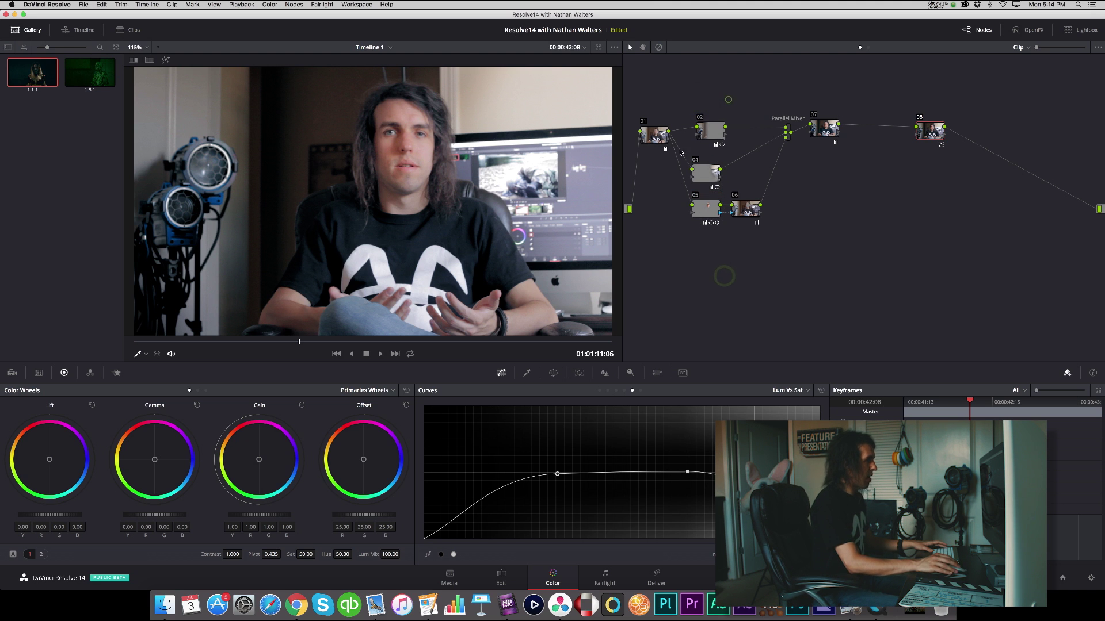